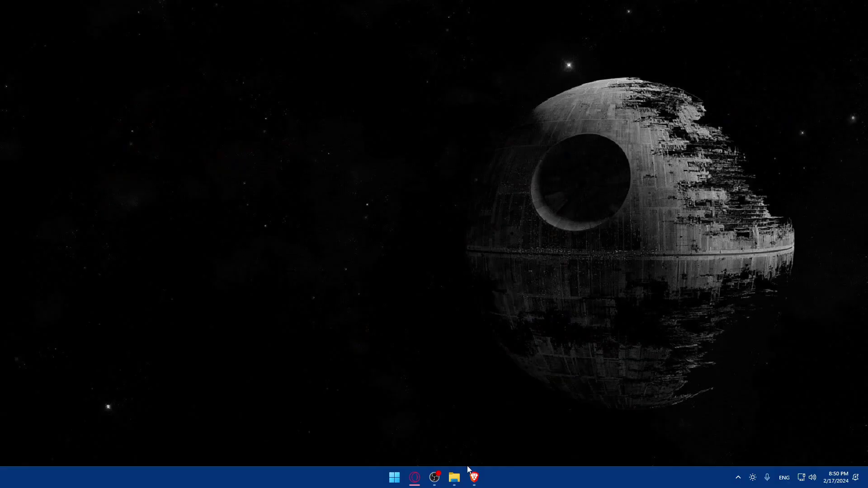
# Drag the Brave icon to a new position on the taskbar
pyautogui.moveTo(469, 472); pyautogui.dragTo(496, 475)
# Open a Brave window and load webflow.com
pyautogui.click(474, 477)
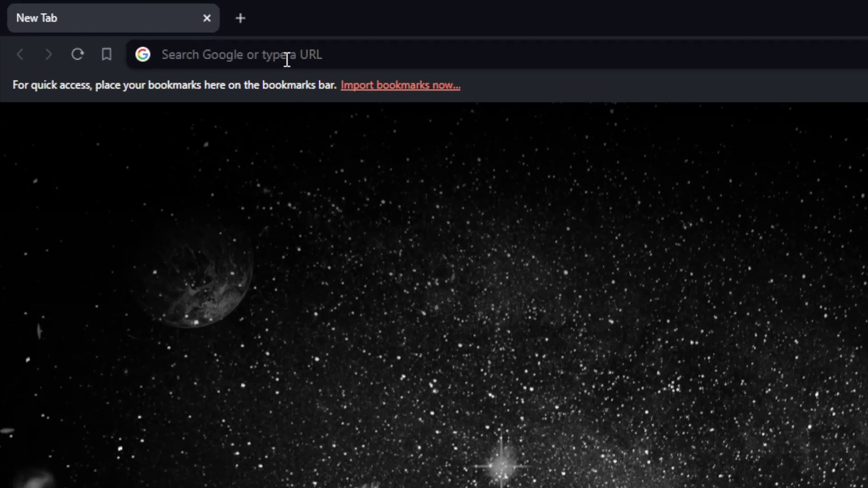
pyautogui.click(143, 30)
pyautogui.write('webflow.com')
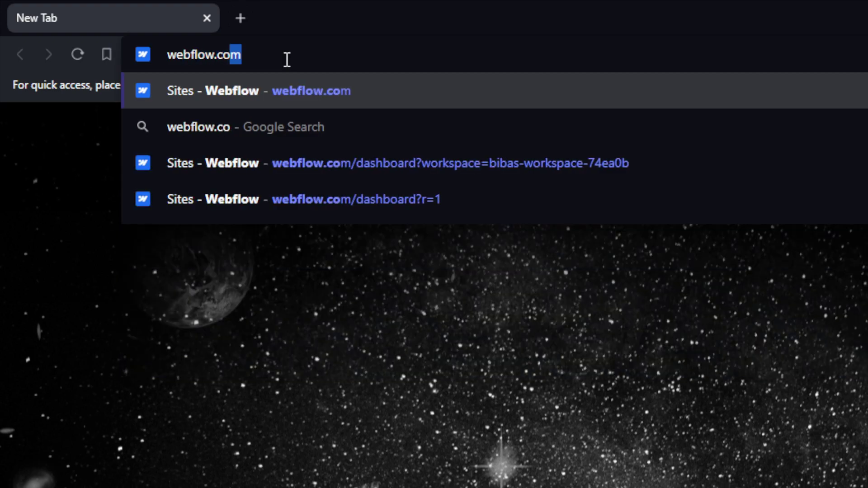
pyautogui.press('Return')
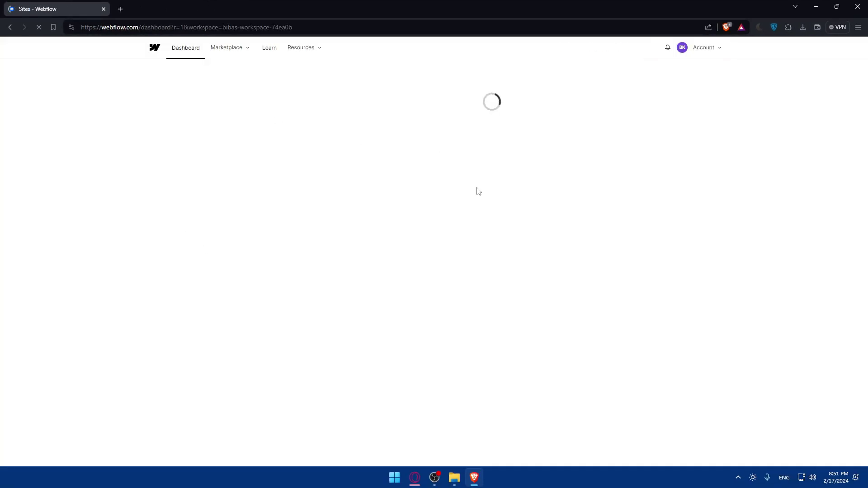
# Open a private Brave window and load webflow.com there as well
pyautogui.hotkey('ctrl', 'shift', 'n')
pyautogui.write('we')
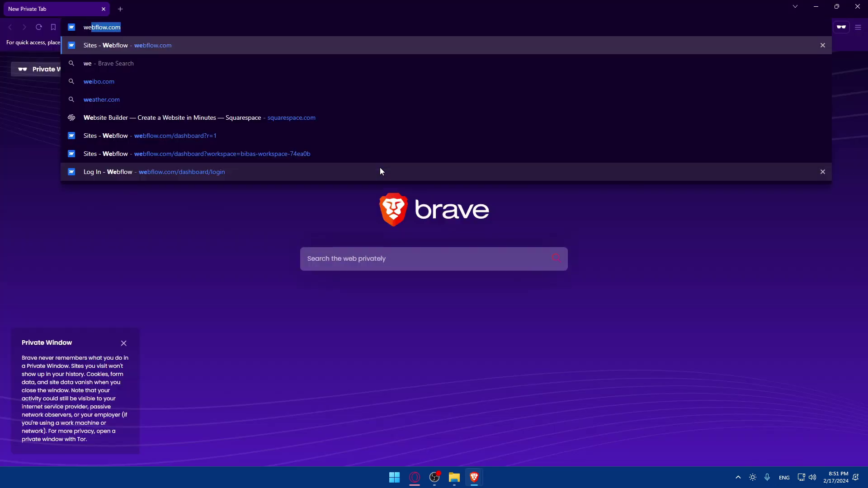
pyautogui.press('Return')
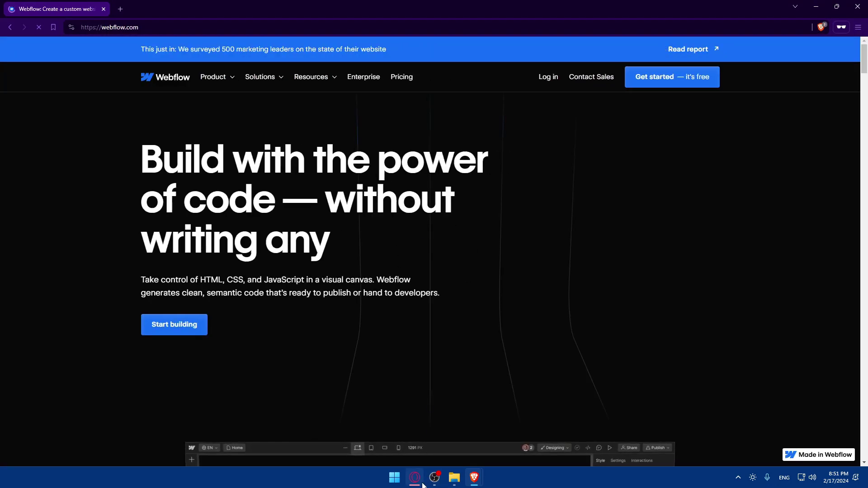
# Switch between the dashboard window and the private homepage window
pyautogui.moveTo(474, 478)
pyautogui.click(425, 428)
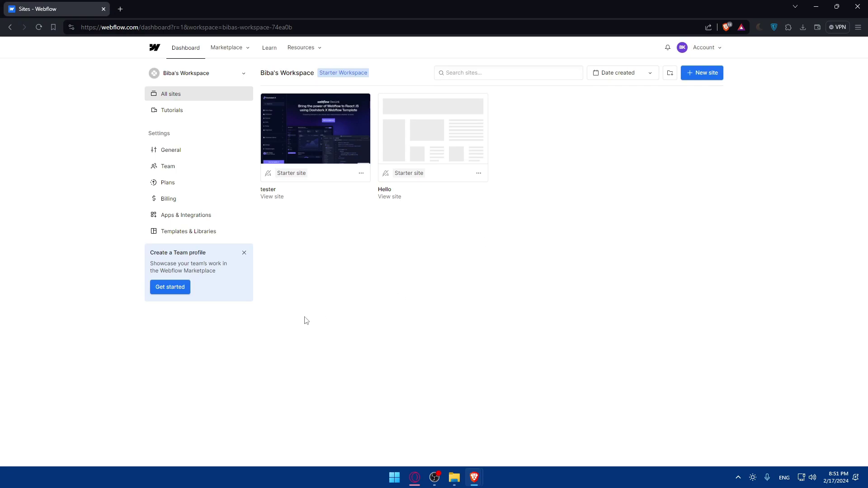
pyautogui.hotkey('alt', 'Tab')
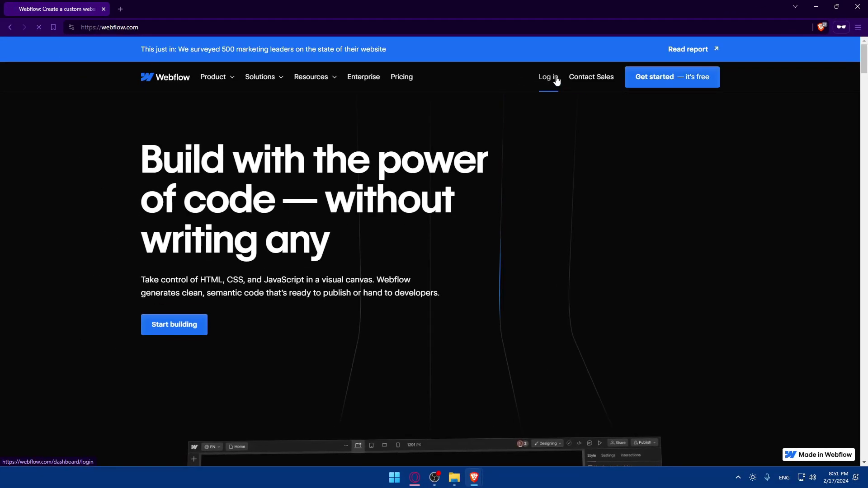
# Check the homepage's Log in and Get started pages, then open a fresh private window
pyautogui.click(230, 154)
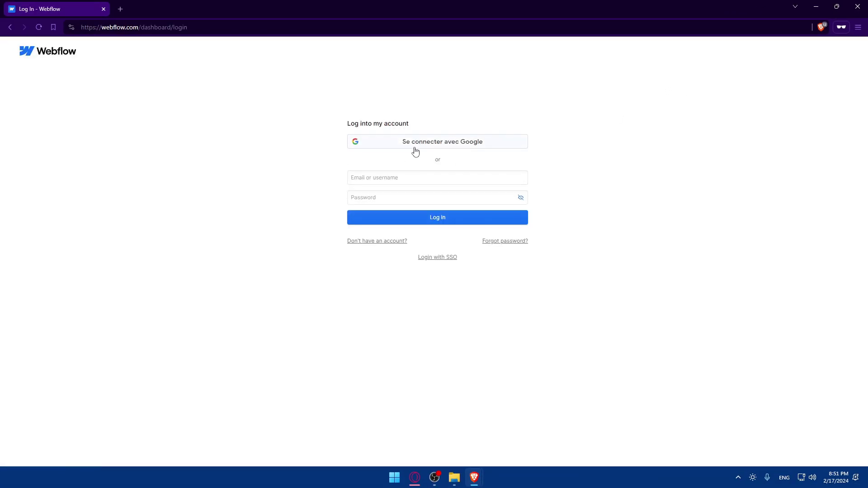
pyautogui.hotkey('alt', 'Left')
pyautogui.click(663, 84)
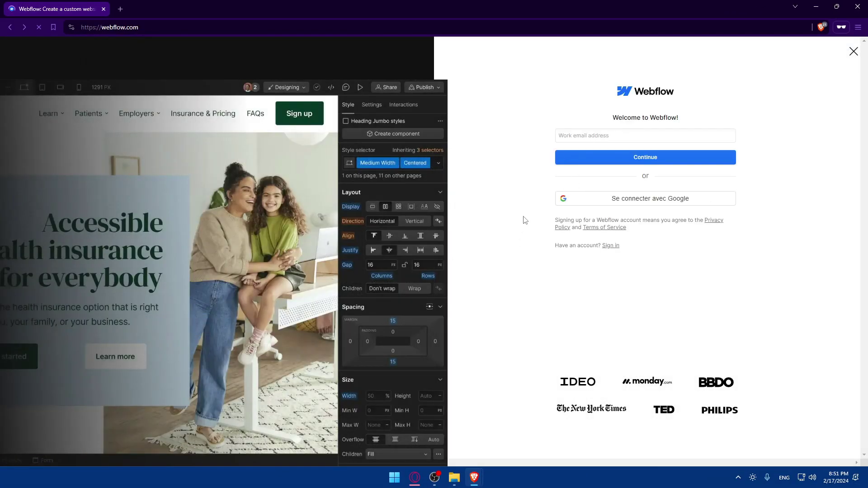
pyautogui.hotkey('ctrl', 'shift', 'n')
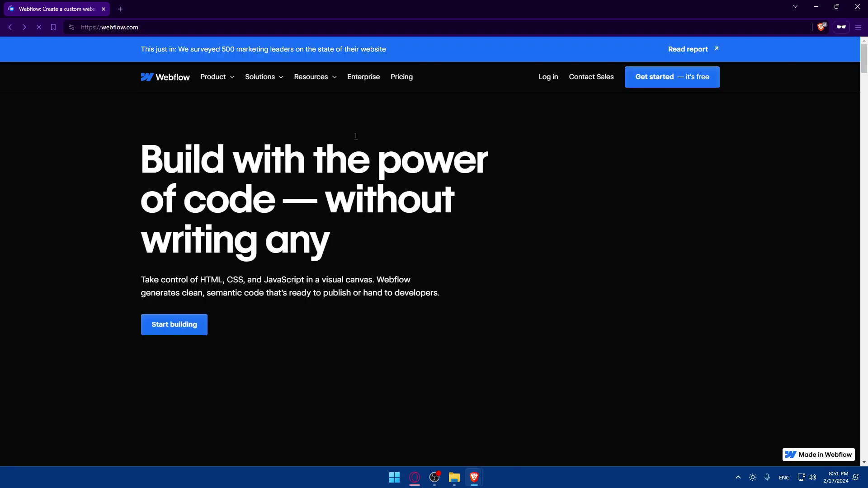
pyautogui.scroll(-5, 441, 129)
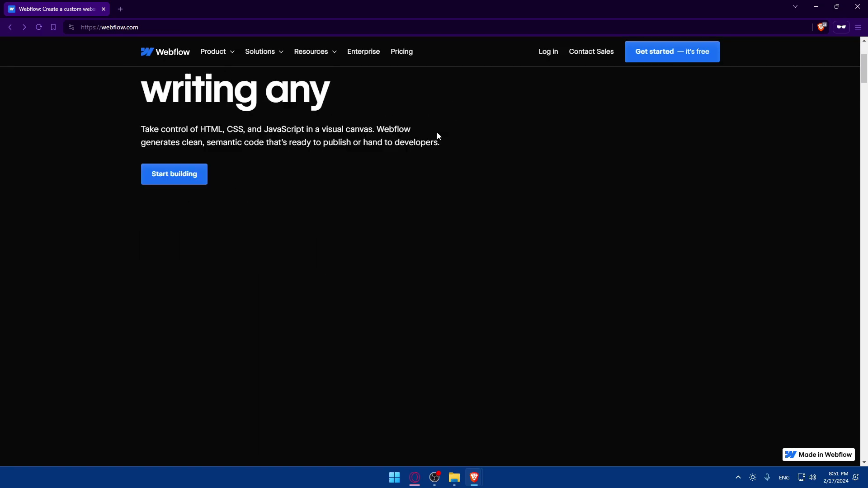
pyautogui.scroll(-8, 421, 140)
pyautogui.scroll(-15, 408, 209)
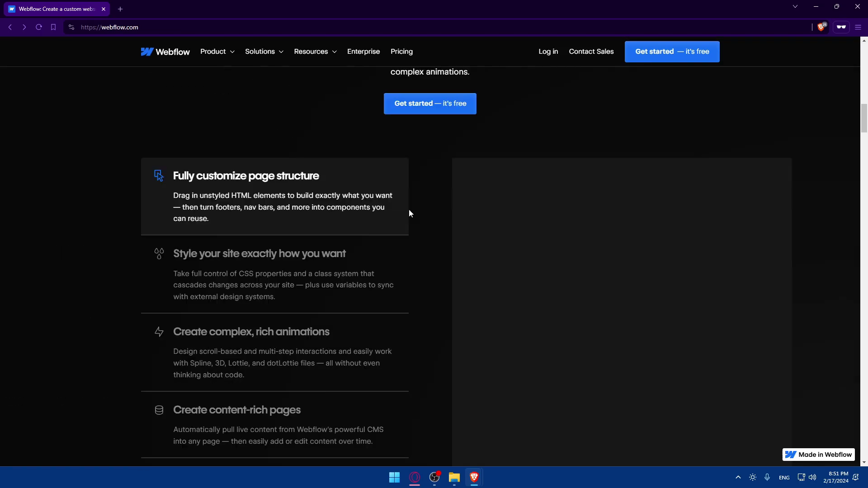
pyautogui.scroll(-8, 406, 209)
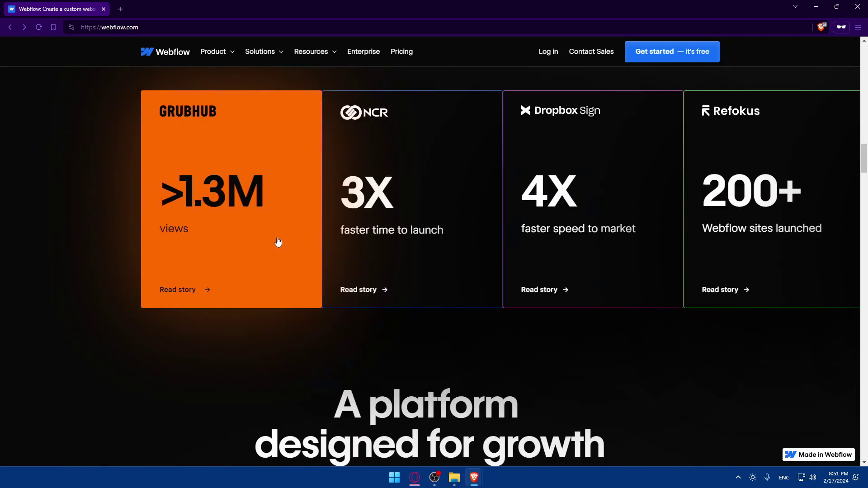
pyautogui.scroll(-18, 319, 236)
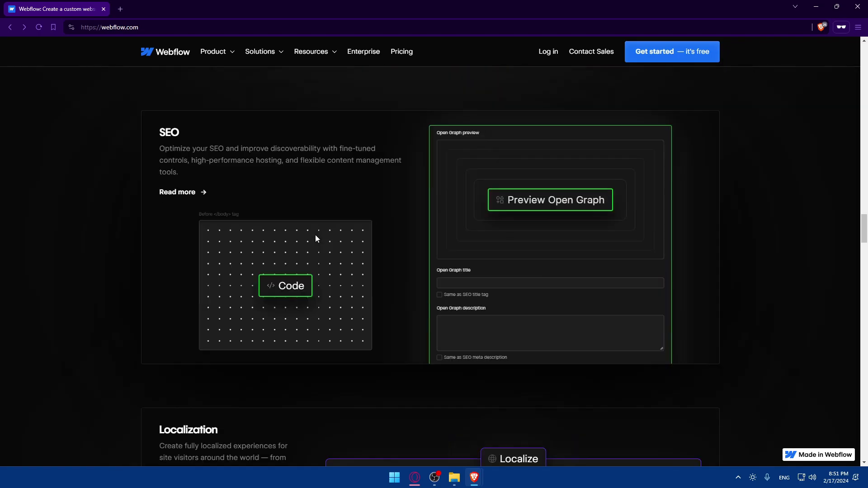
pyautogui.scroll(-15, 316, 235)
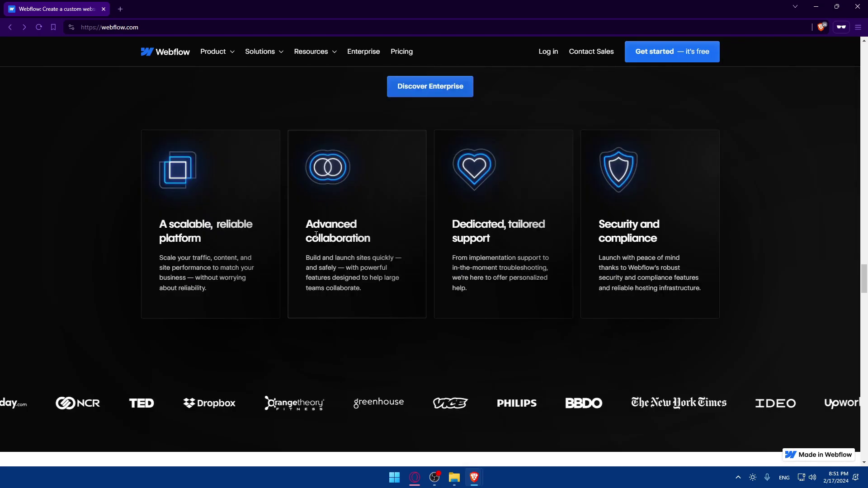
pyautogui.scroll(20, 316, 235)
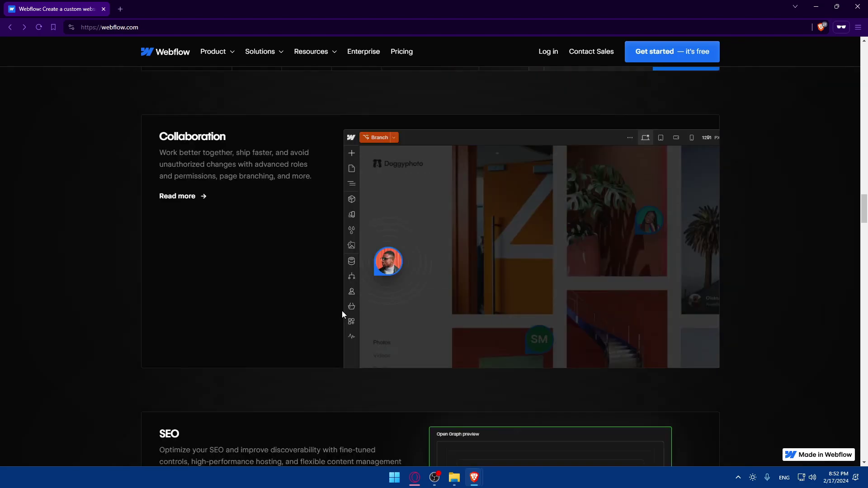
pyautogui.scroll(1, 335, 308)
pyautogui.scroll(-6, 332, 303)
pyautogui.scroll(5, 314, 302)
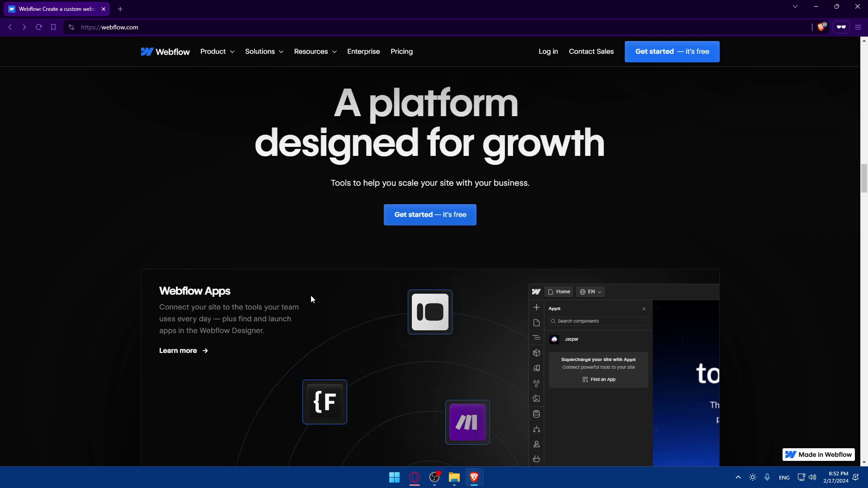
# Review the Pricing page, toggling site plan prices between monthly and yearly billing
pyautogui.click(400, 52)
pyautogui.scroll(-3, 422, 174)
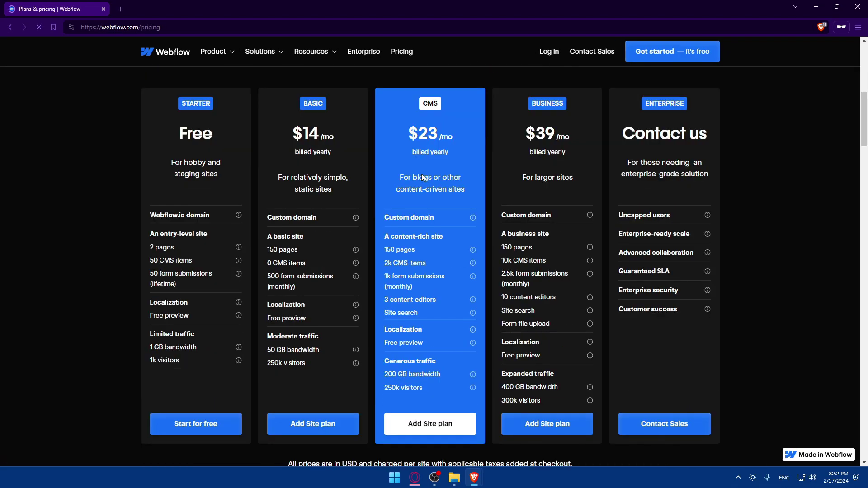
pyautogui.scroll(2, 445, 199)
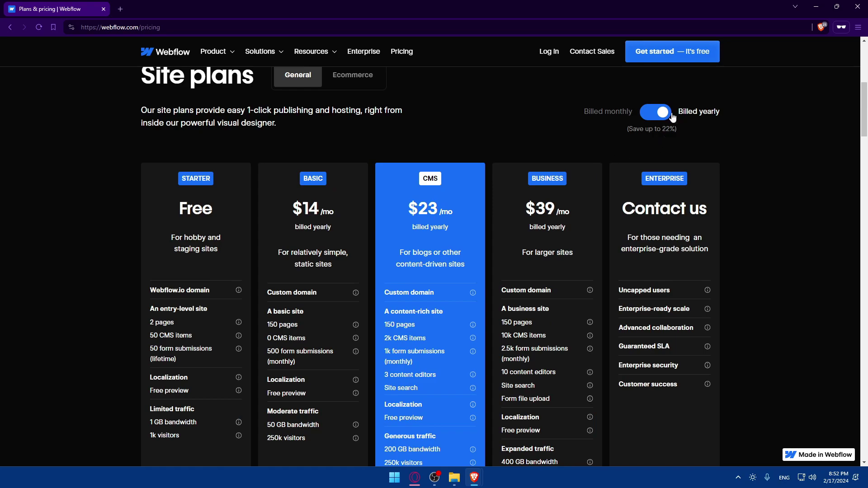
pyautogui.click(658, 117)
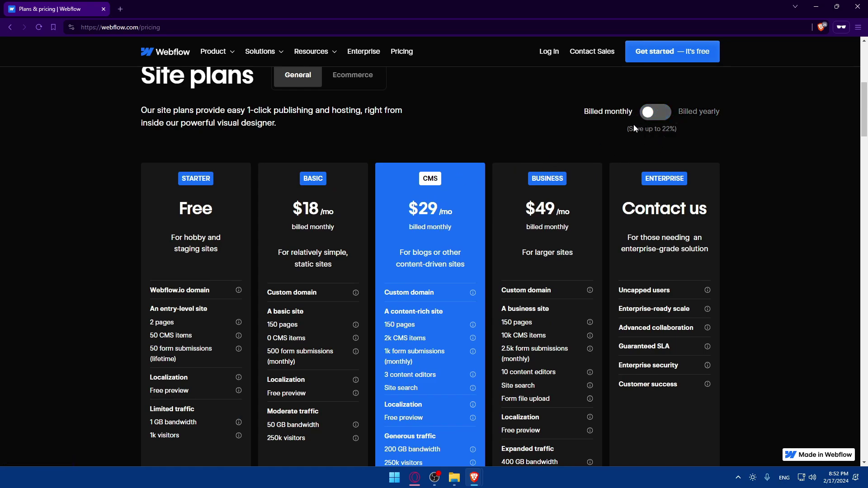
pyautogui.click(655, 113)
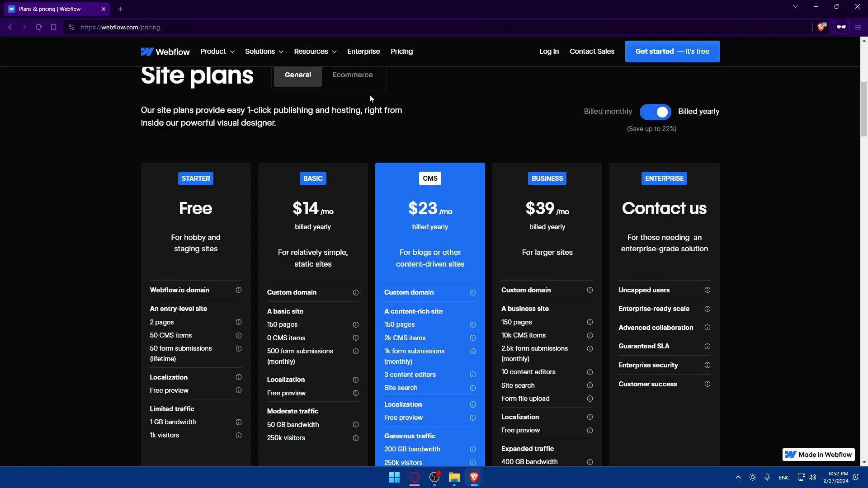
pyautogui.scroll(-2, 376, 105)
pyautogui.scroll(3, 341, 134)
# Show the Ecommerce plans and toggle their prices between monthly and yearly billing
pyautogui.click(348, 151)
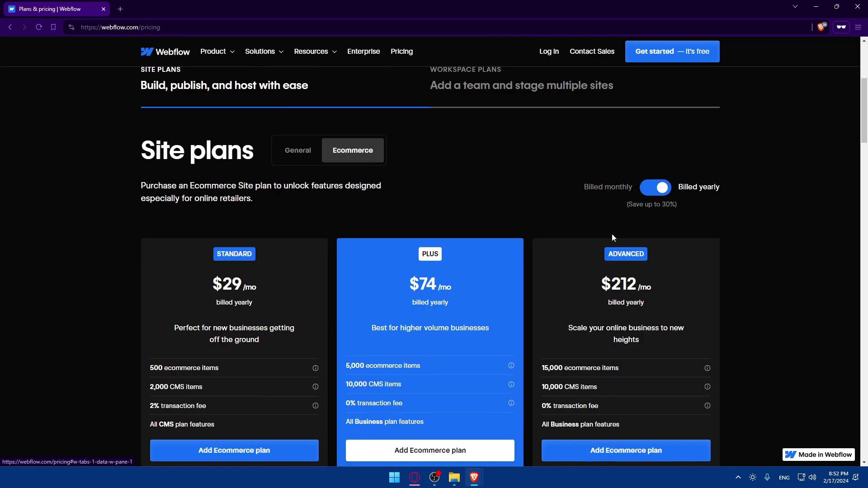
pyautogui.scroll(-2, 616, 232)
pyautogui.click(657, 113)
pyautogui.click(657, 113)
pyautogui.click(657, 113)
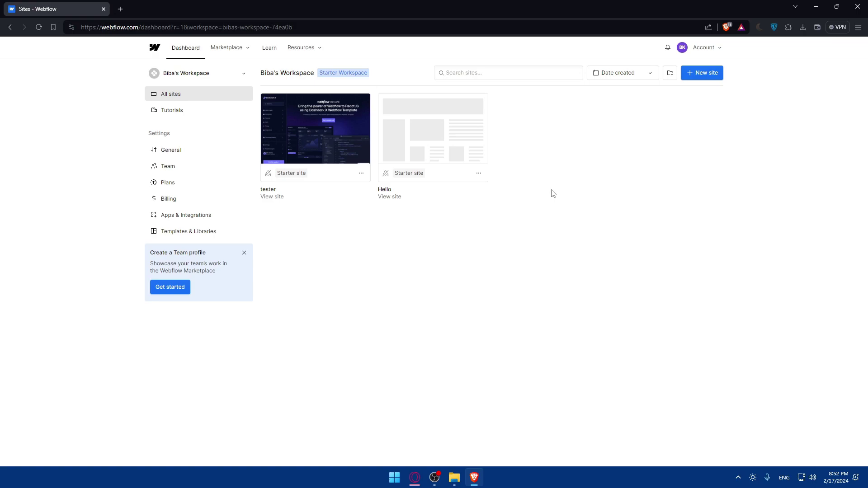
# Start a new site, dismiss the Build your site faster popup, and browse the templates
pyautogui.click(708, 81)
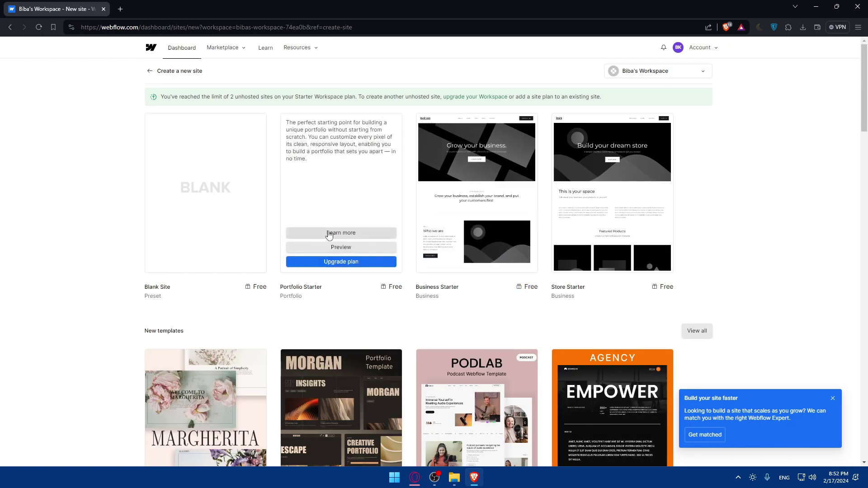
pyautogui.scroll(-3, 452, 290)
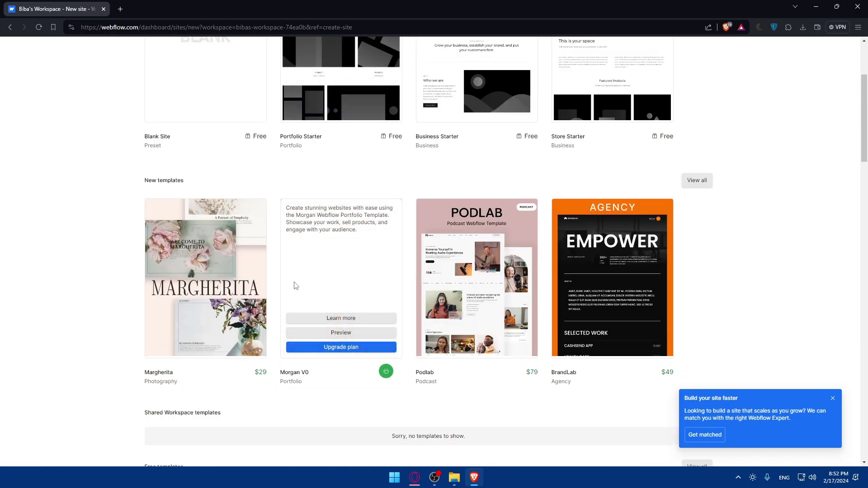
pyautogui.scroll(-6, 501, 282)
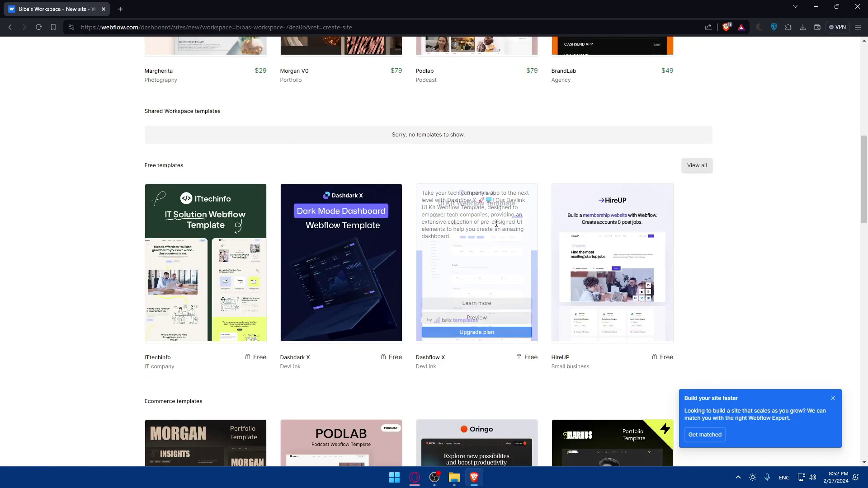
pyautogui.click(832, 398)
pyautogui.scroll(-3, 413, 303)
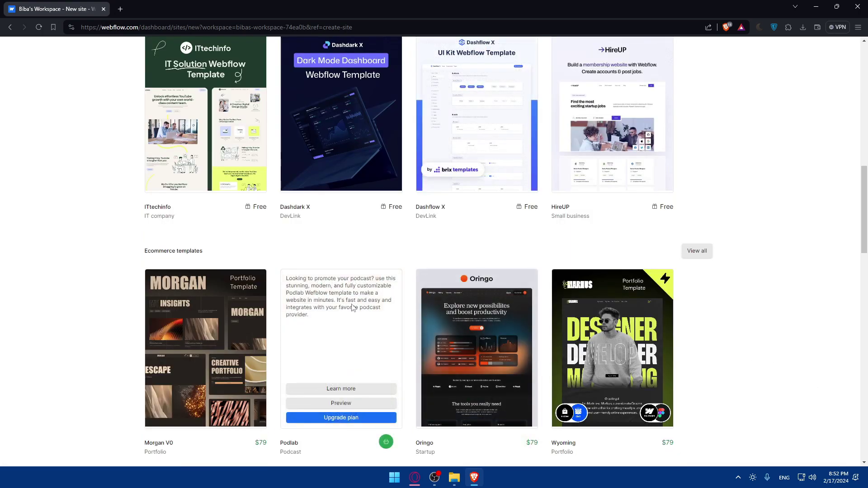
pyautogui.scroll(3, 285, 270)
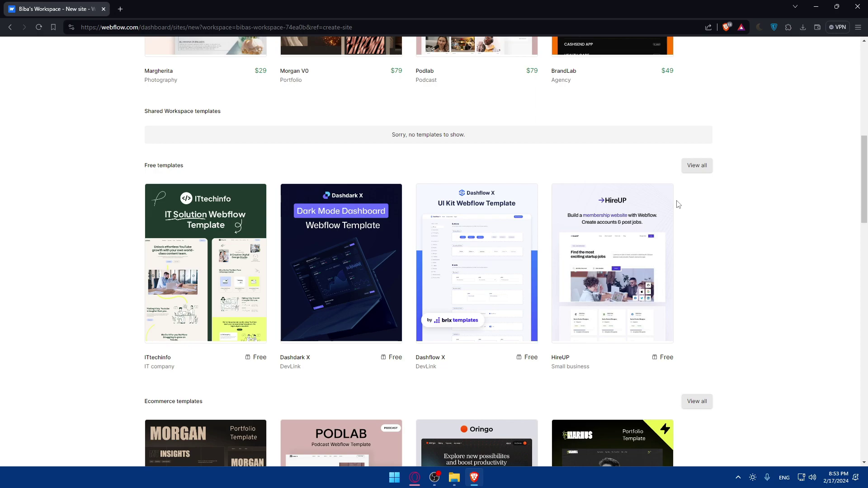
pyautogui.scroll(10, 589, 222)
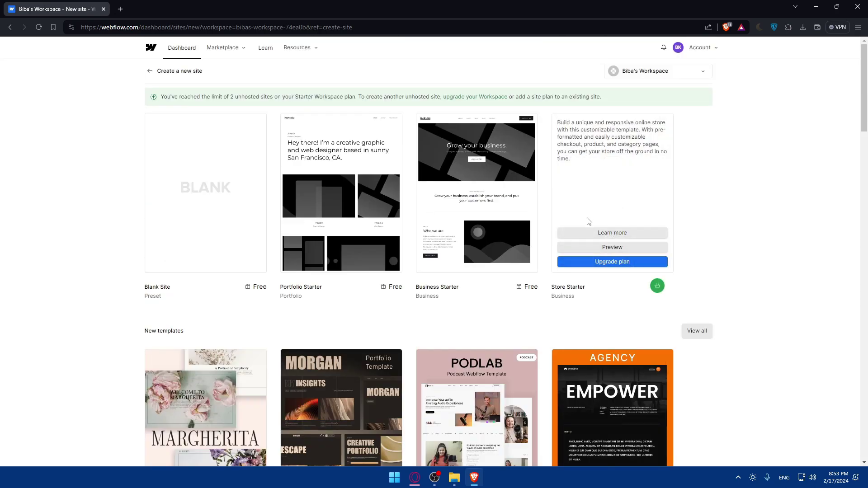
pyautogui.scroll(-10, 423, 260)
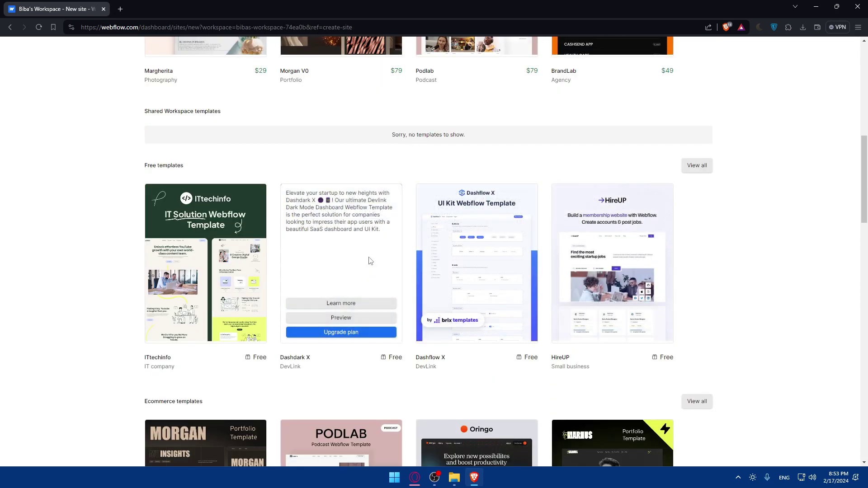
pyautogui.scroll(10, 370, 261)
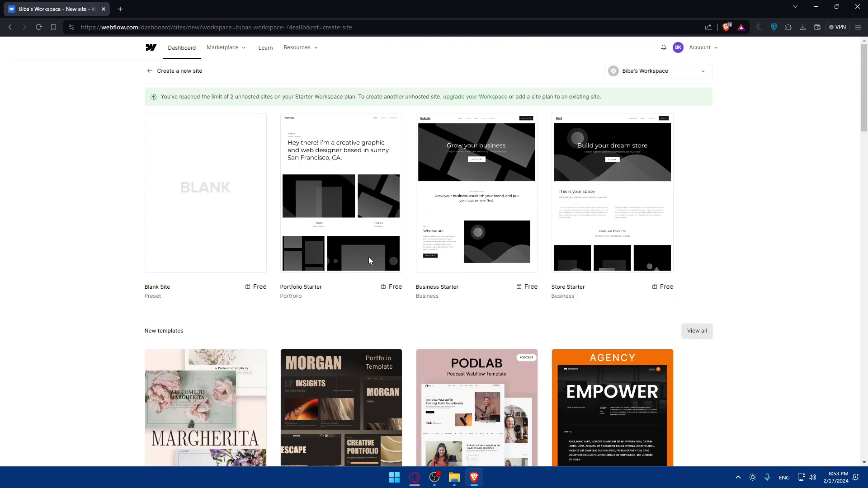
# Go back from Create a new site to the sites dashboard
pyautogui.click(152, 72)
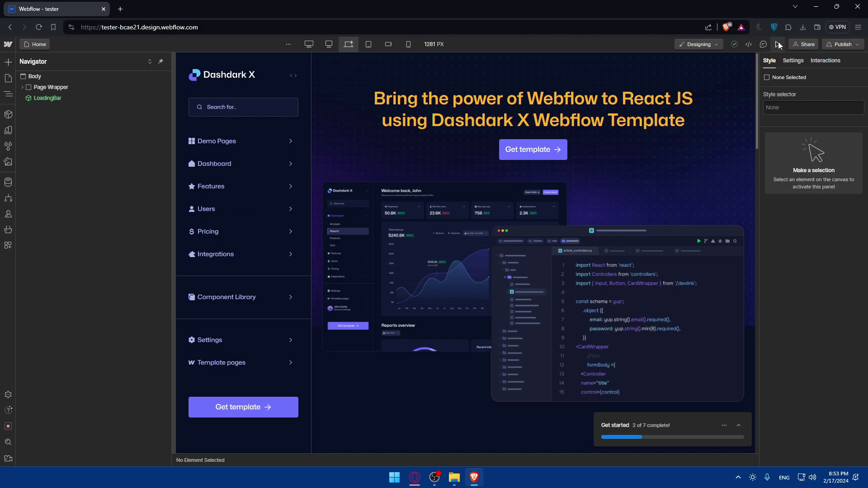
pyautogui.click(778, 43)
pyautogui.click(261, 144)
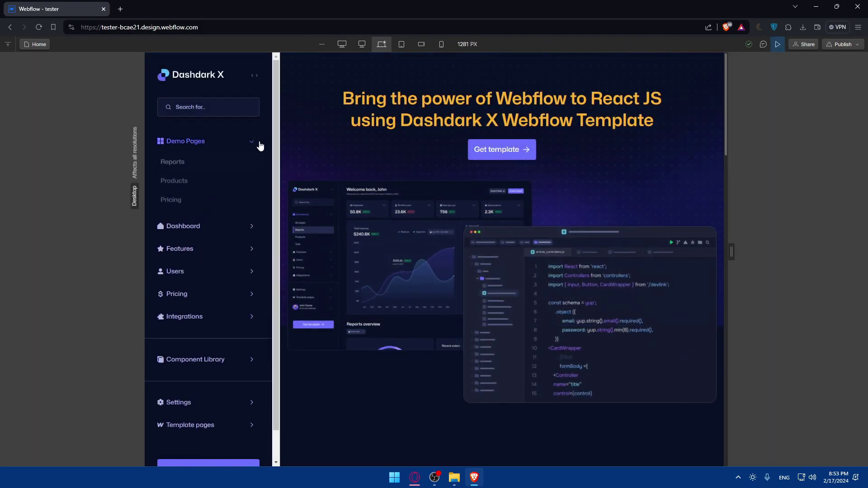
pyautogui.click(260, 144)
pyautogui.click(254, 168)
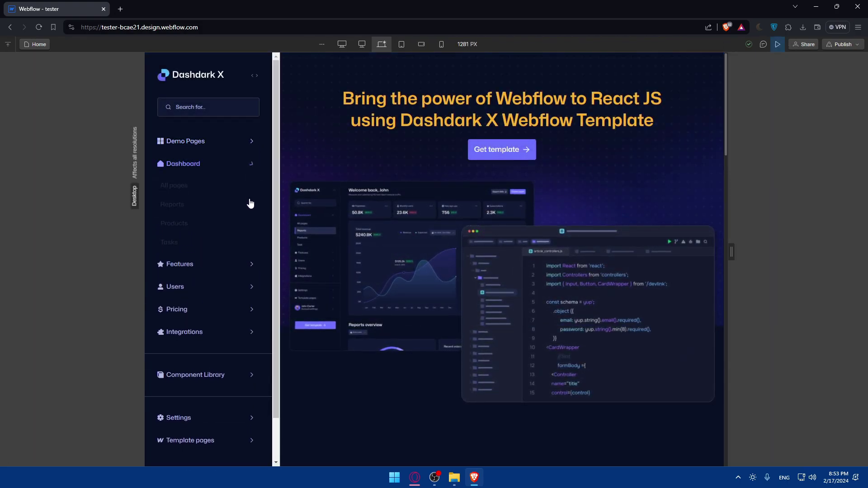
pyautogui.click(404, 44)
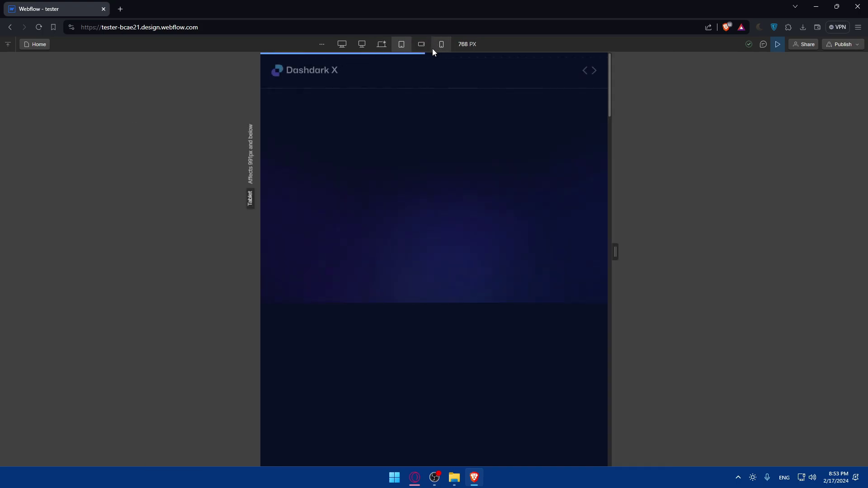
pyautogui.click(591, 71)
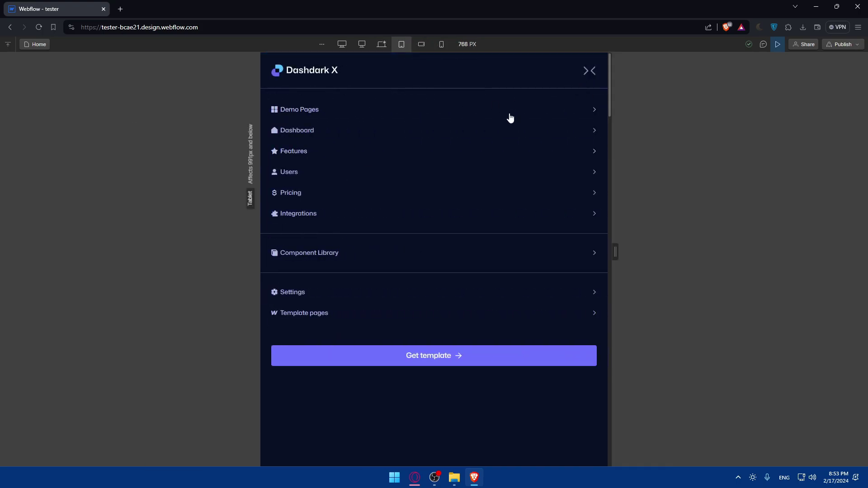
pyautogui.click(588, 71)
pyautogui.click(441, 47)
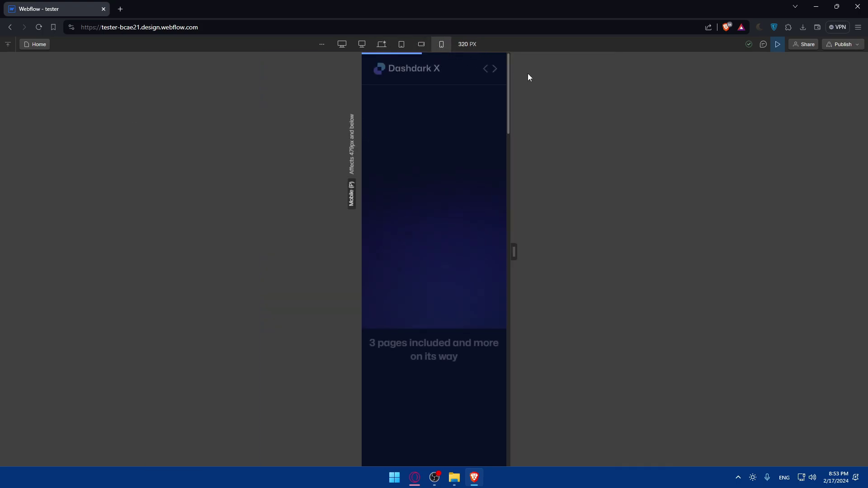
pyautogui.click(492, 69)
pyautogui.click(492, 68)
pyautogui.click(381, 43)
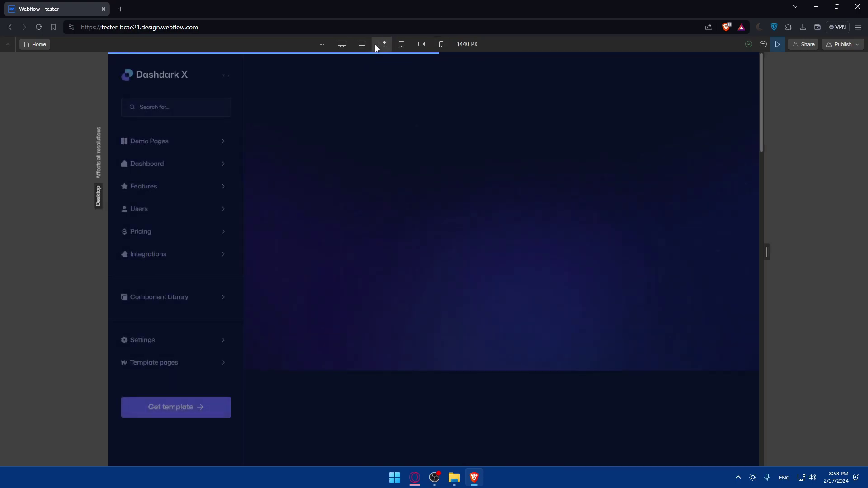
pyautogui.hotkey('ctrl', 'shift', 'p')
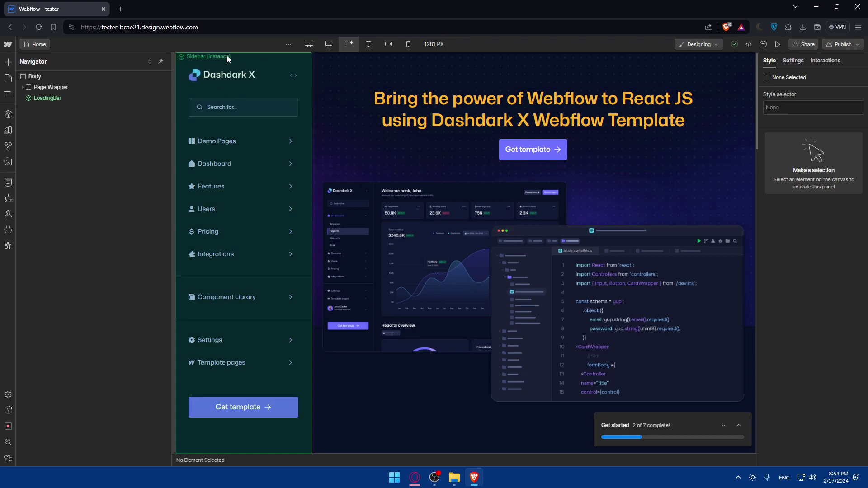
# Enter editing mode for the Sidebar component and select the Demo Pages dropdown toggle
pyautogui.click(249, 64)
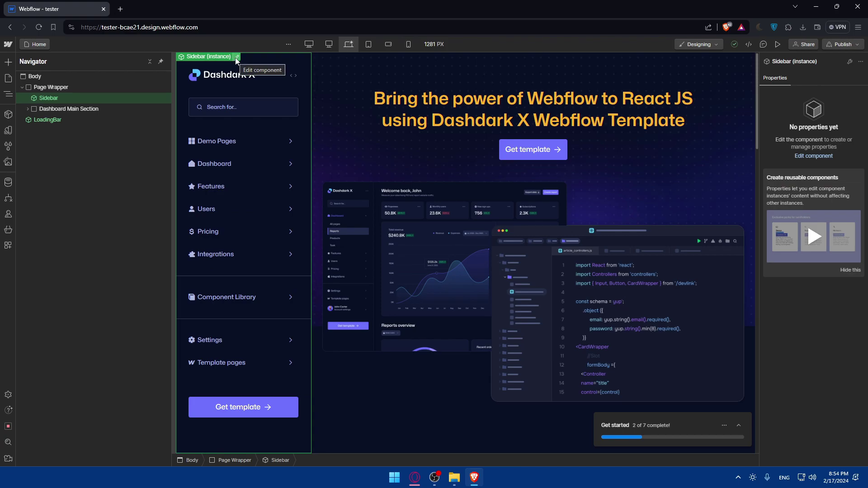
pyautogui.click(237, 58)
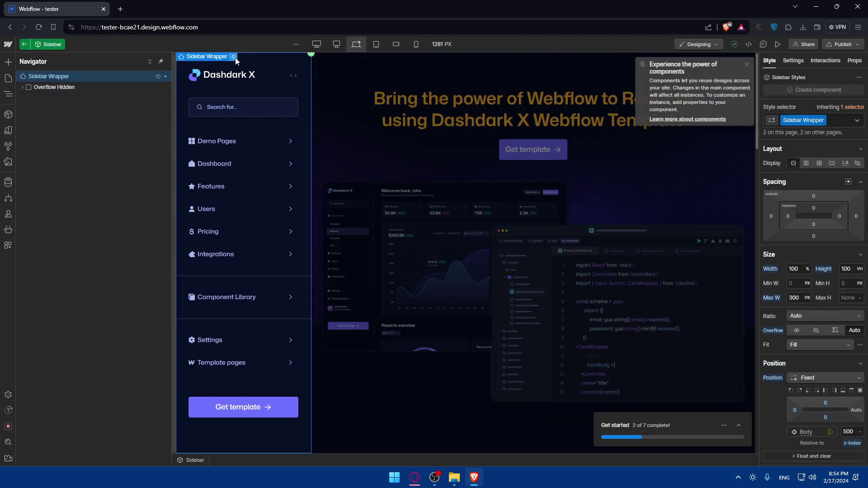
pyautogui.click(232, 144)
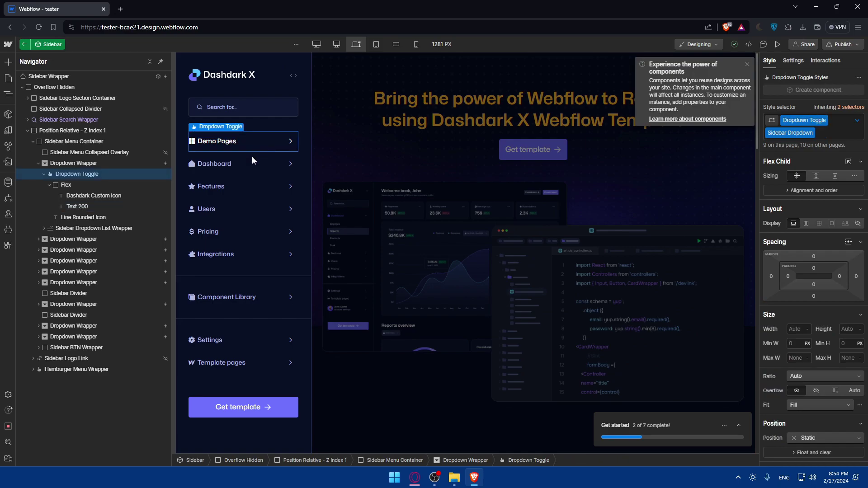
pyautogui.moveTo(262, 143); pyautogui.dragTo(236, 142)
# Select the Demo Pages, Dashboard and Features labels to expand them in the Navigator
pyautogui.click(218, 141)
pyautogui.click(218, 164)
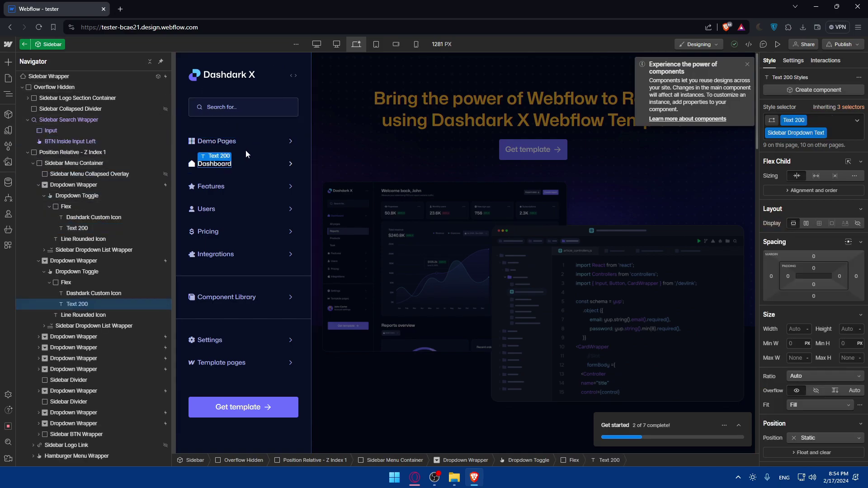
pyautogui.click(258, 143)
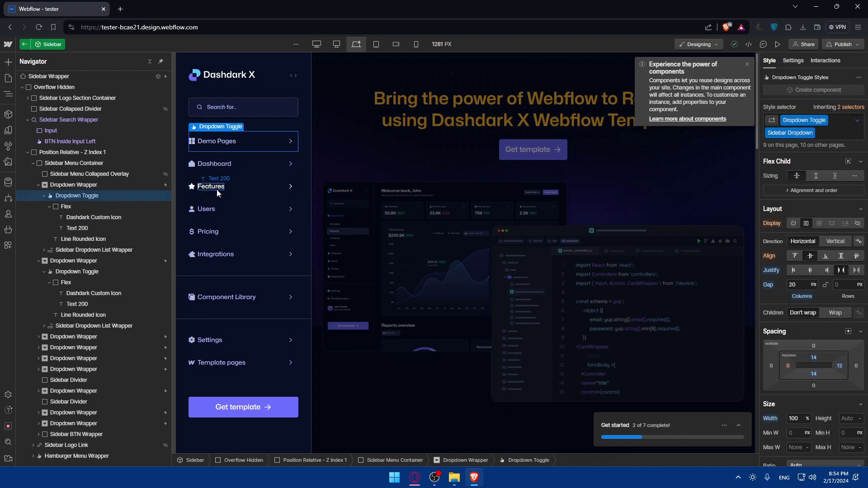
pyautogui.click(214, 187)
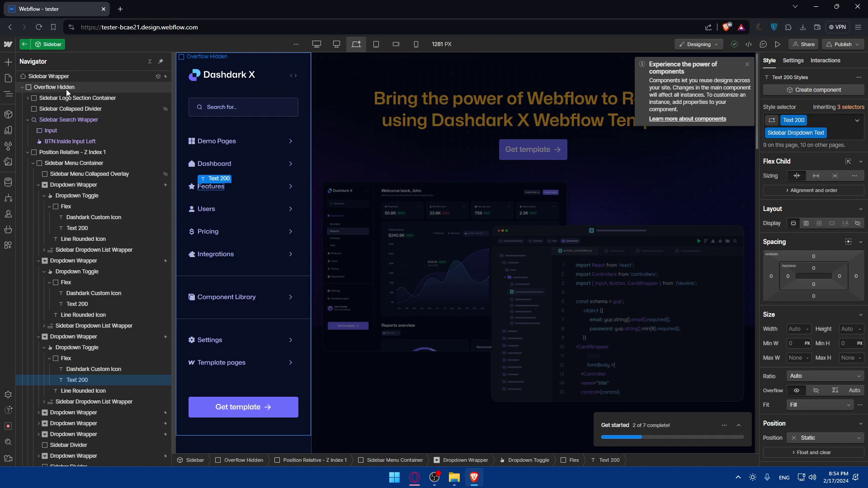
pyautogui.scroll(-1, 66, 88)
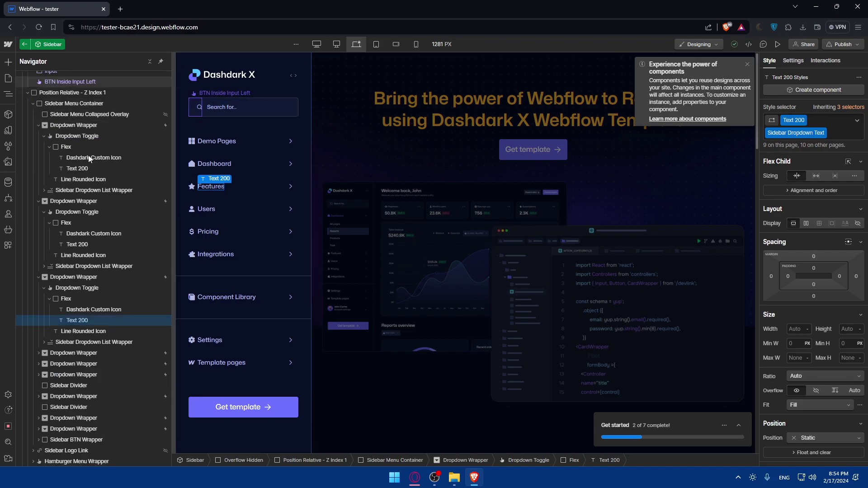
# Delete the Template pages dropdown from the sidebar
pyautogui.click(69, 430)
pyautogui.press('Delete')
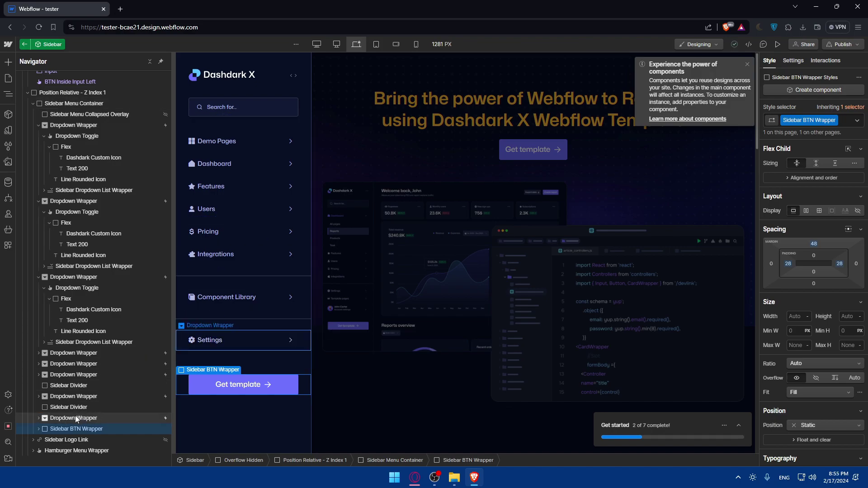
pyautogui.press('d')
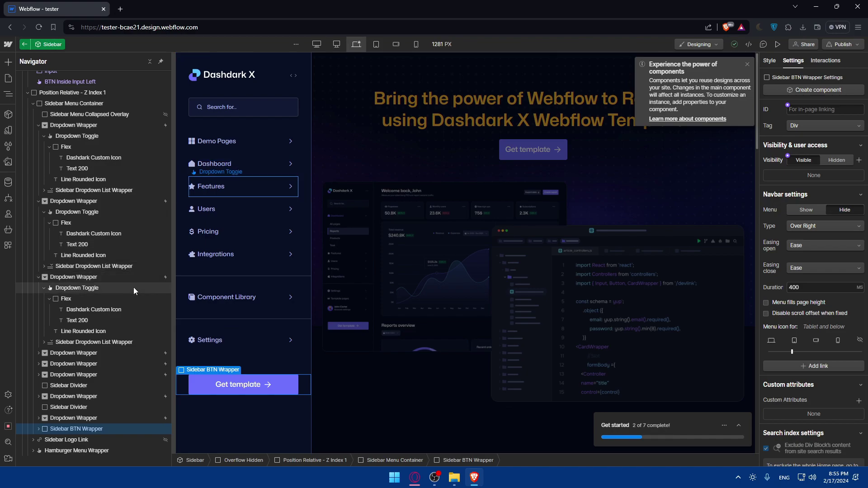
# Drag the Features dropdown below Settings in the Navigator
pyautogui.click(134, 277)
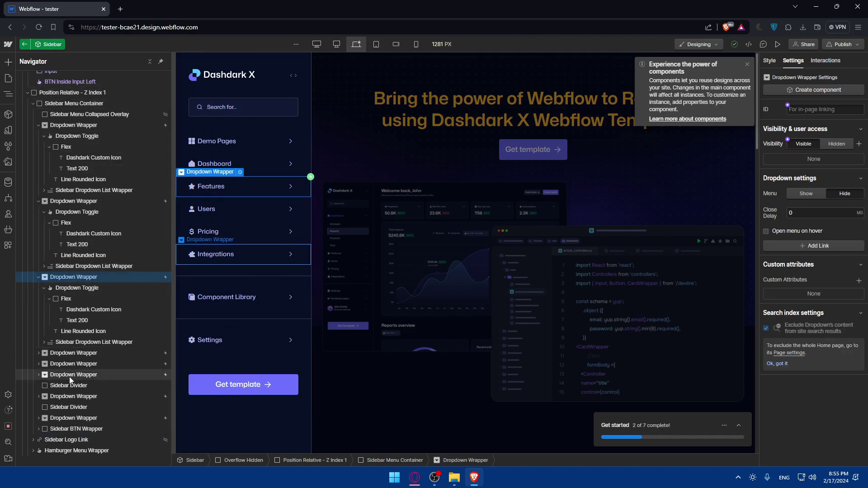
pyautogui.click(39, 202)
pyautogui.click(39, 126)
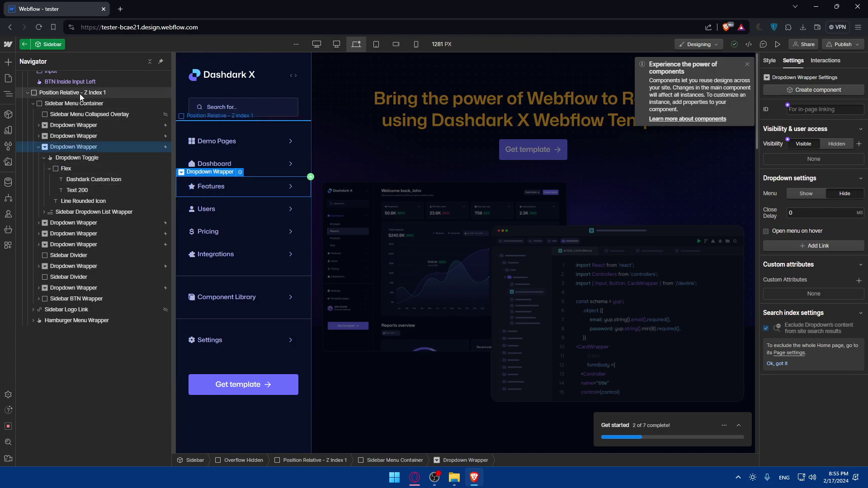
pyautogui.moveTo(110, 150); pyautogui.dragTo(104, 227)
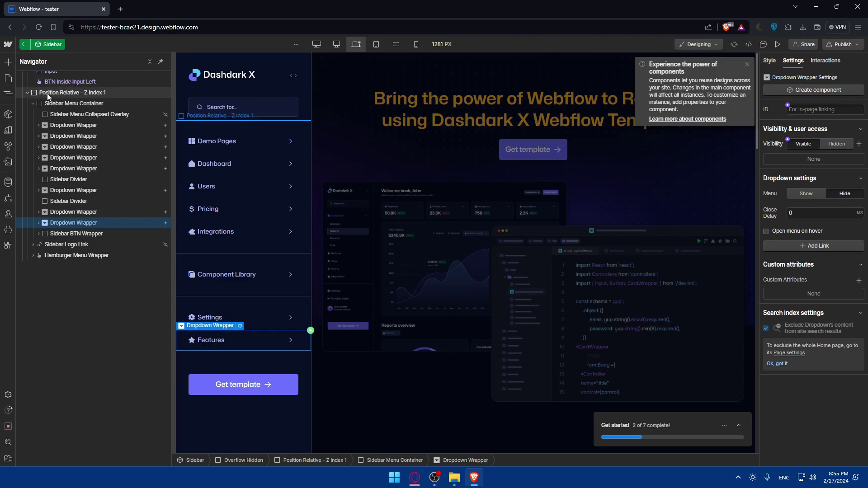
# Select the Demo Pages dropdown toggle and preview its opened link list
pyautogui.click(265, 75)
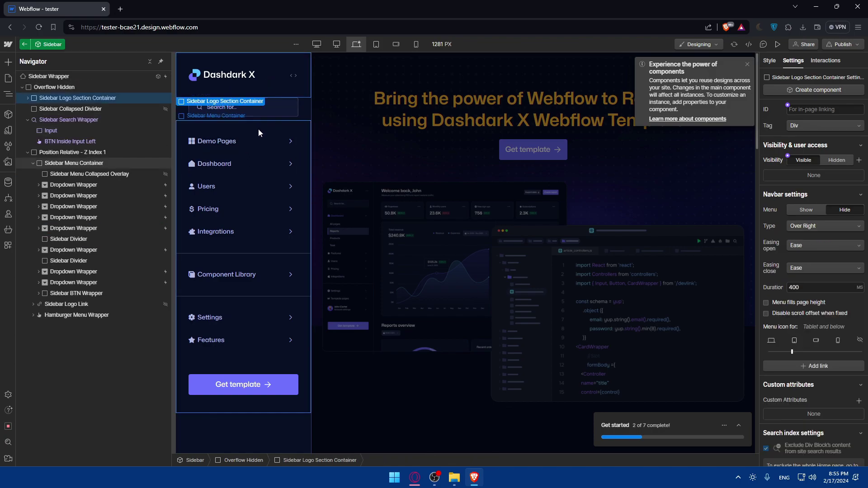
pyautogui.click(232, 163)
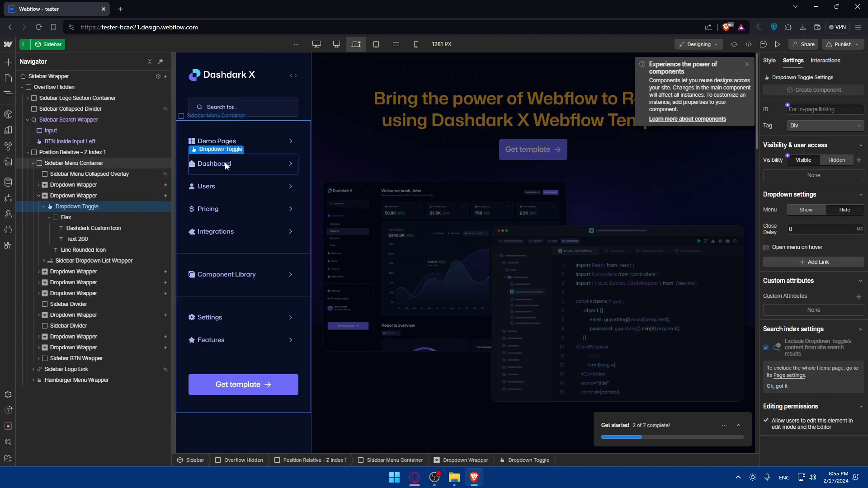
pyautogui.click(36, 196)
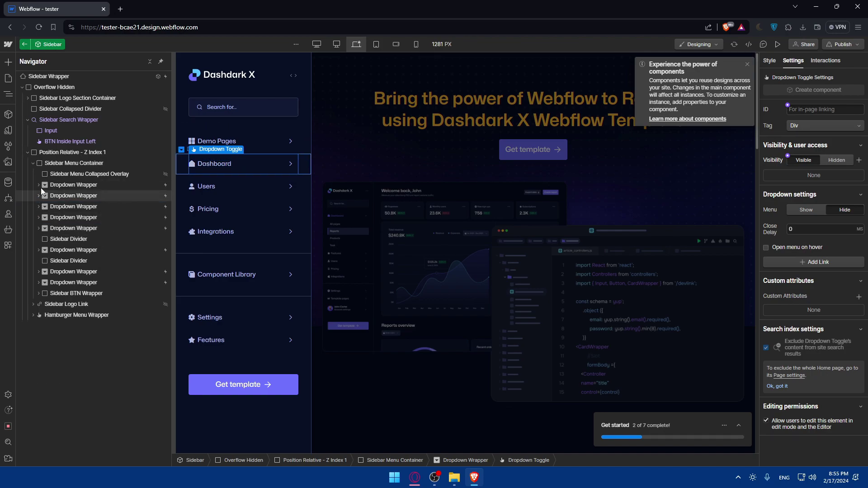
pyautogui.click(27, 153)
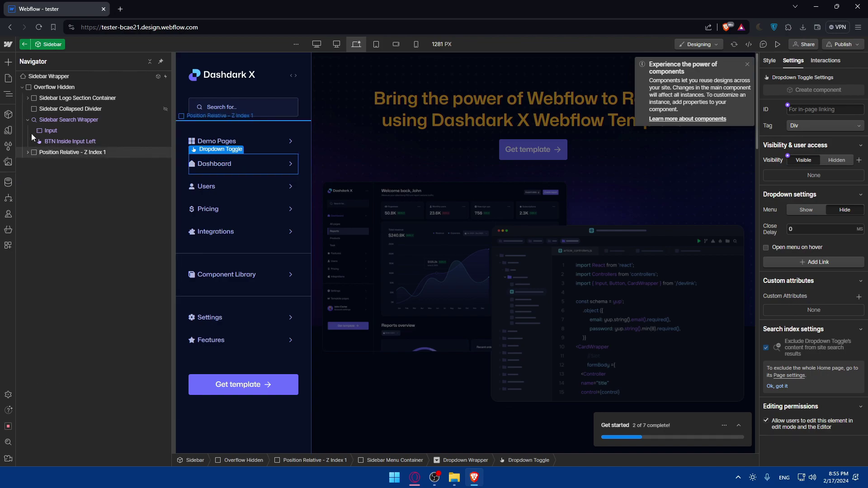
pyautogui.click(27, 153)
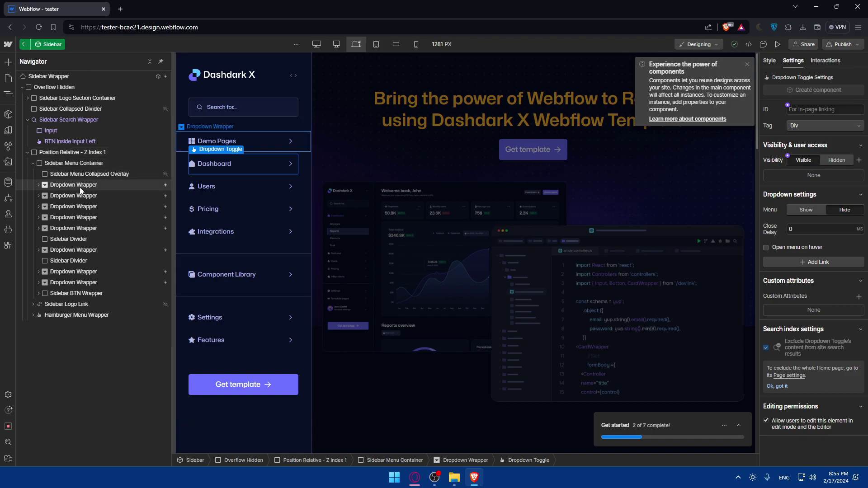
pyautogui.click(256, 146)
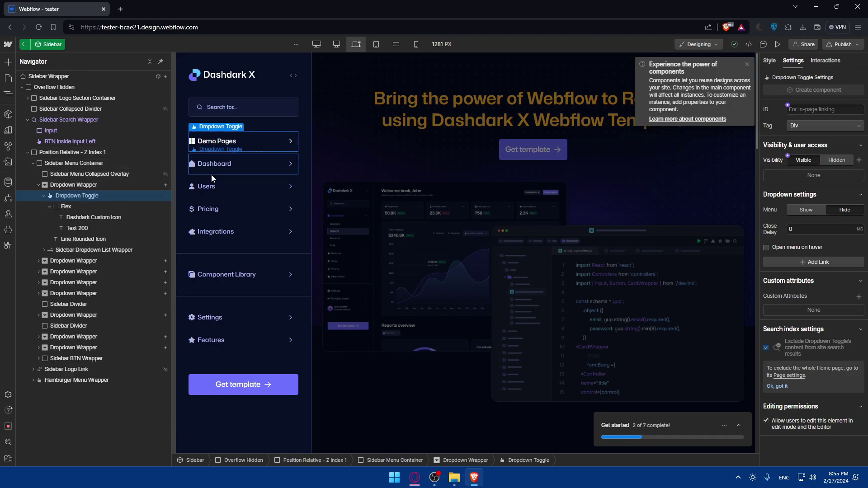
pyautogui.click(290, 141)
pyautogui.click(269, 145)
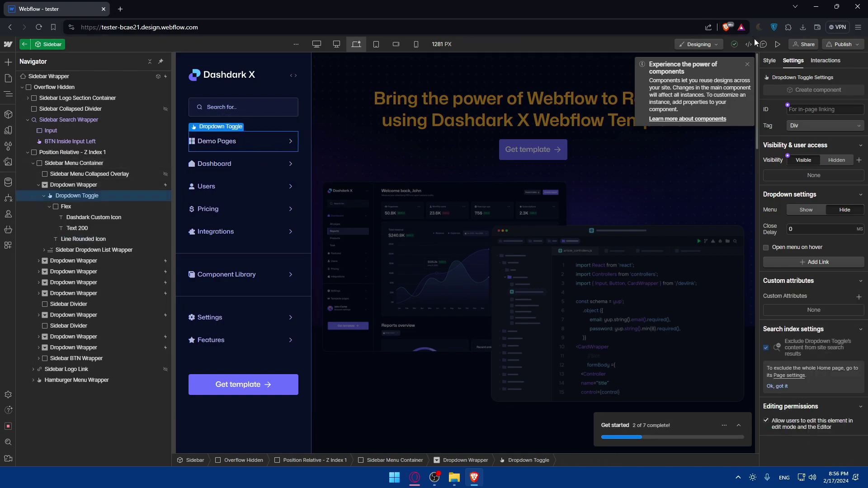
pyautogui.click(778, 44)
pyautogui.click(242, 141)
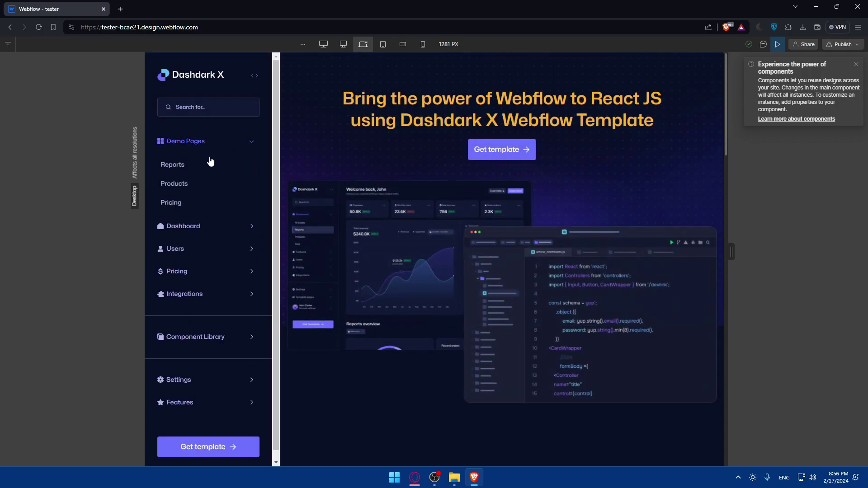
pyautogui.click(777, 44)
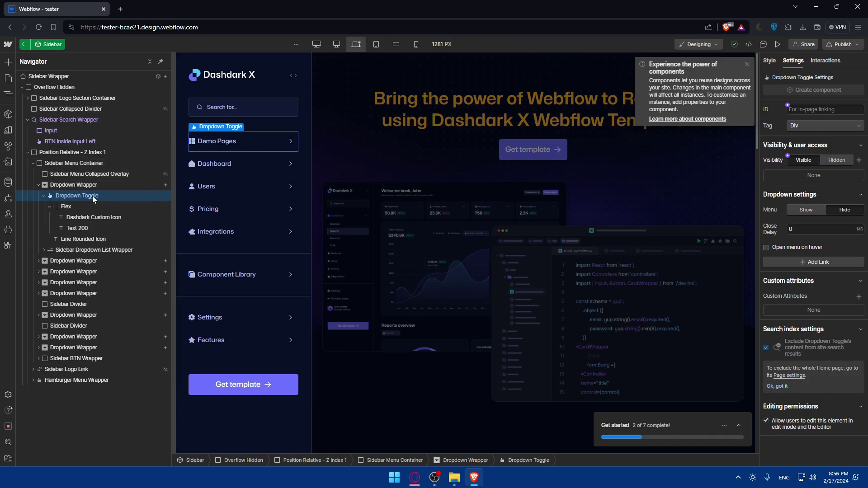
# Expand the Demo Pages links in the Navigator and drag Reports below the others
pyautogui.click(80, 206)
pyautogui.click(92, 217)
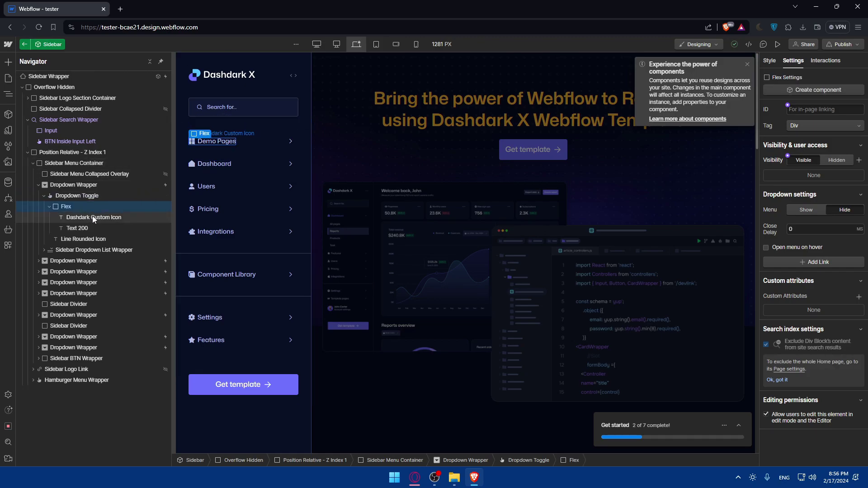
pyautogui.click(105, 228)
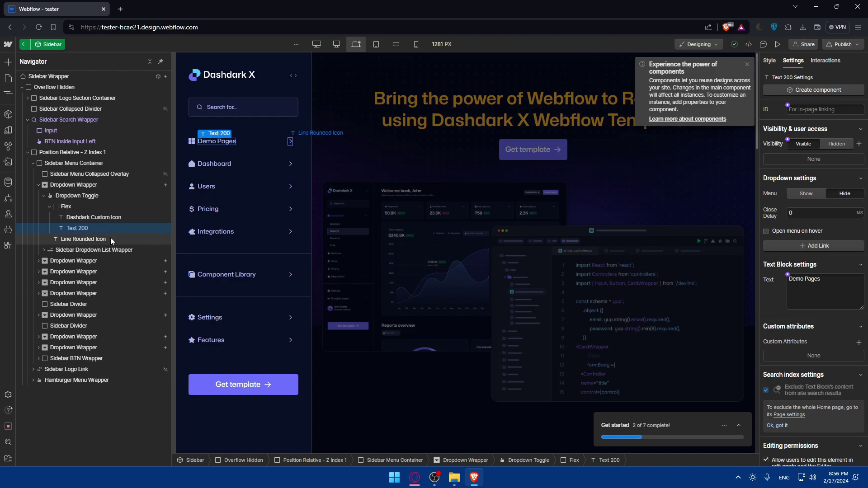
pyautogui.click(112, 240)
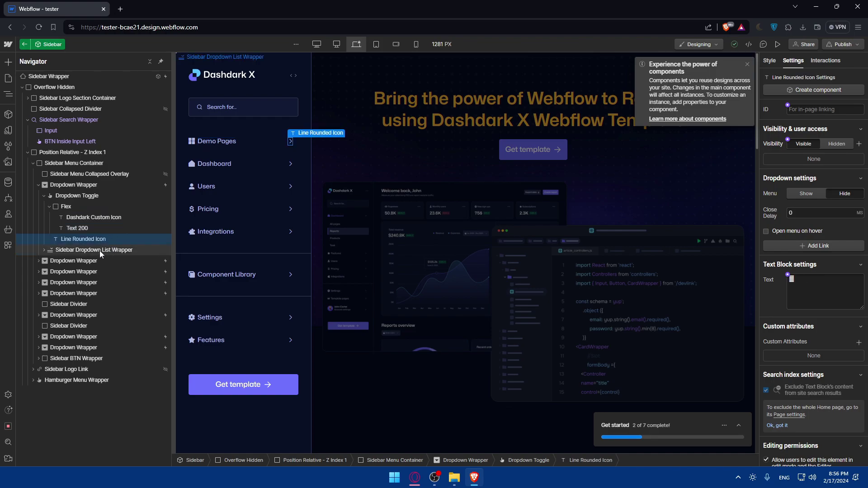
pyautogui.click(100, 251)
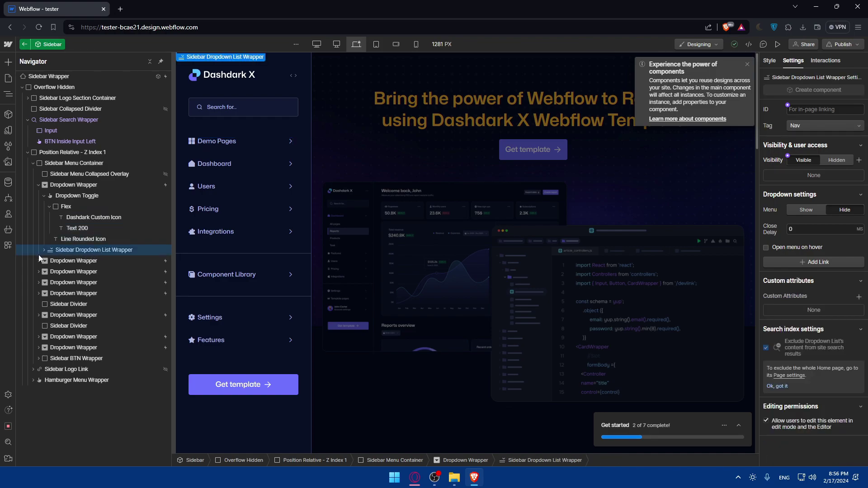
pyautogui.click(44, 250)
pyautogui.click(97, 264)
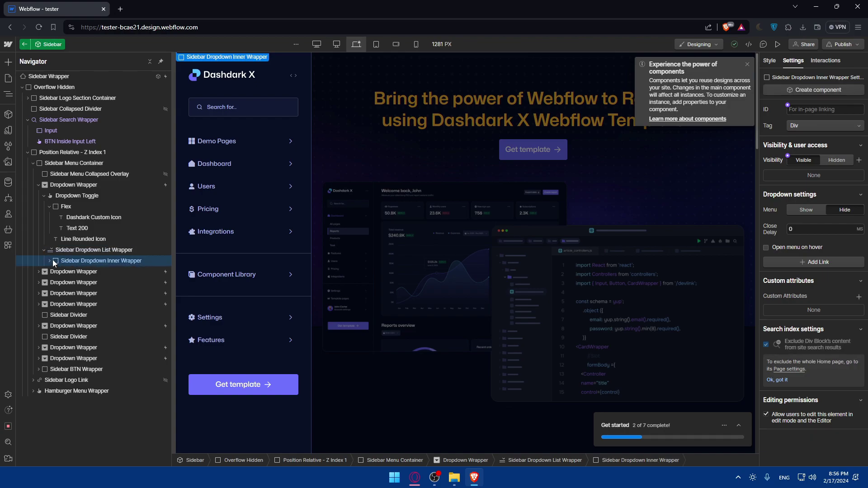
pyautogui.click(50, 261)
pyautogui.click(90, 272)
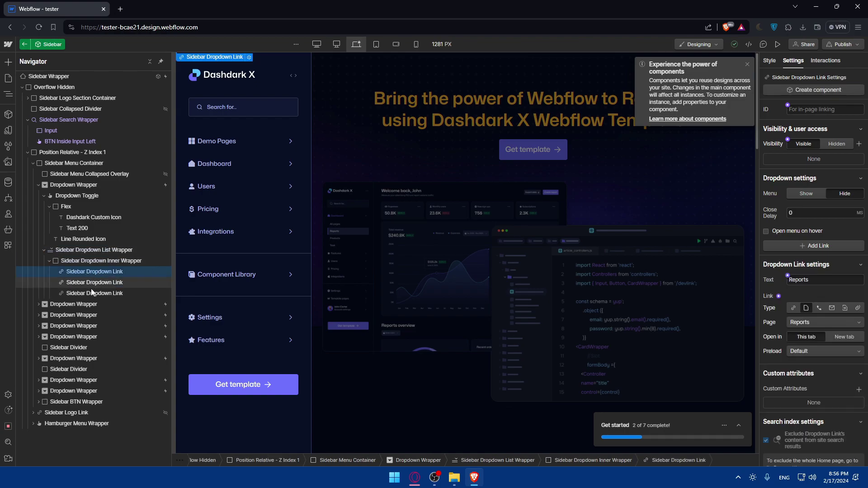
pyautogui.click(95, 294)
pyautogui.click(82, 273)
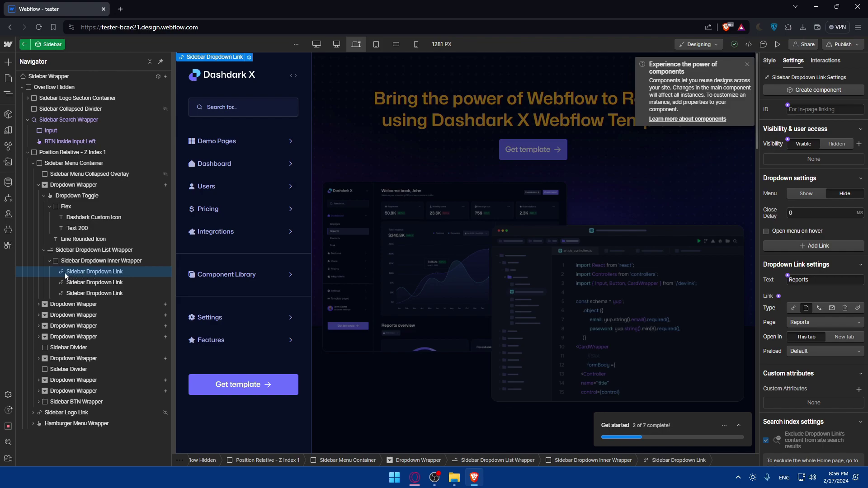
pyautogui.moveTo(63, 273); pyautogui.dragTo(82, 287)
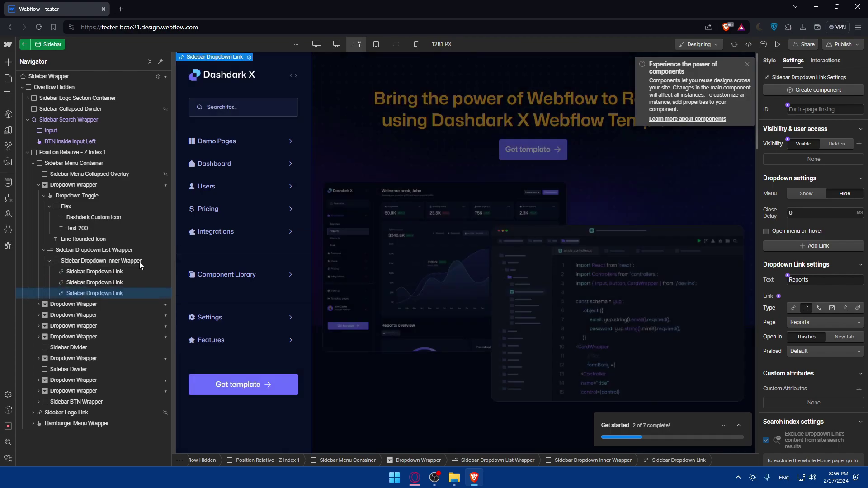
pyautogui.click(121, 293)
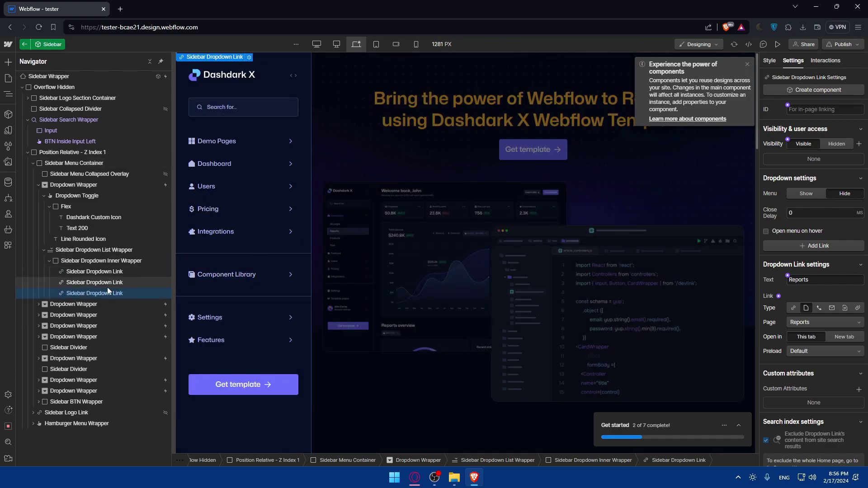
# Preview the sidebar to confirm Demo Pages lists Products, Pricing, then Reports
pyautogui.click(778, 44)
pyautogui.click(224, 144)
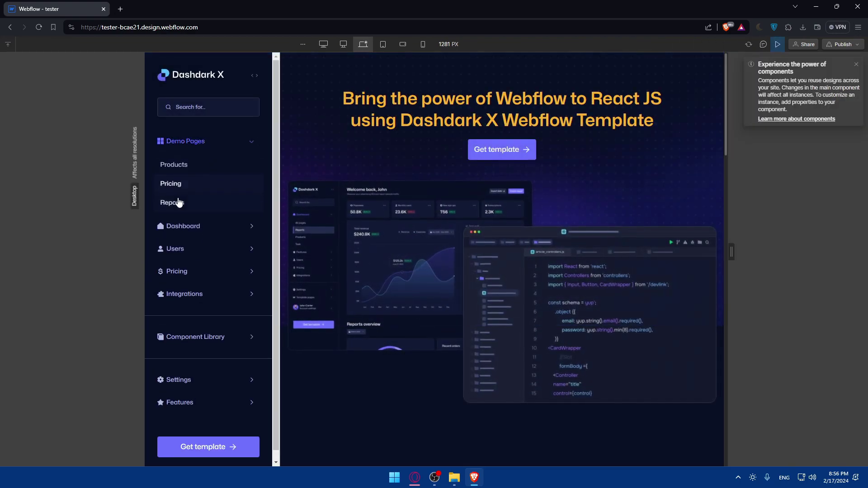
pyautogui.click(258, 142)
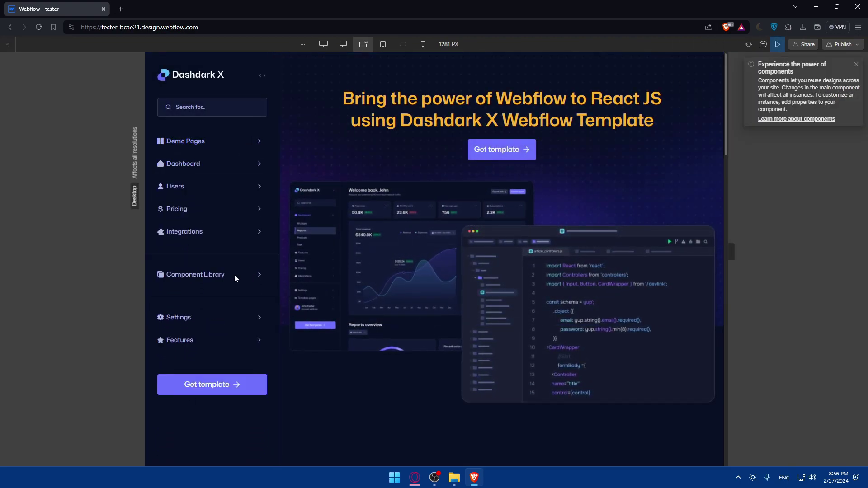
pyautogui.hotkey('ctrl', 'shift', 'p')
# Try repositioning a Demo Pages link, then preview the sidebar dropdown
pyautogui.click(98, 283)
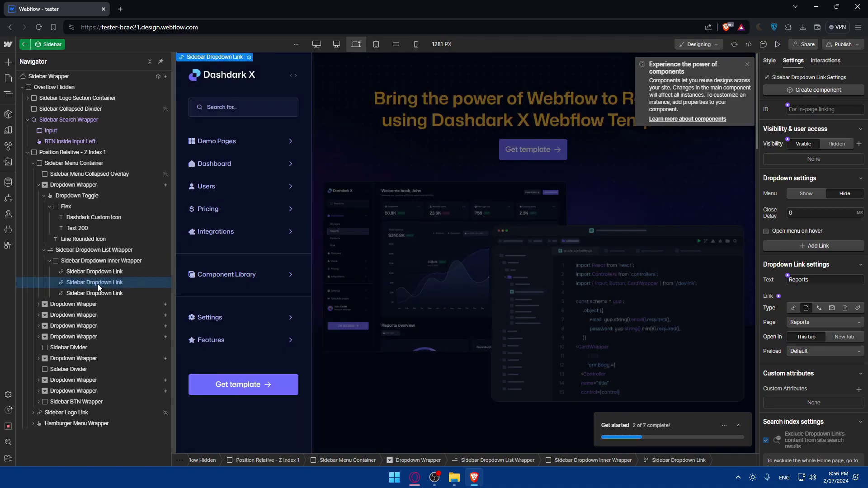
pyautogui.click(75, 294)
pyautogui.moveTo(74, 295); pyautogui.dragTo(34, 284)
pyautogui.rightClick(66, 286)
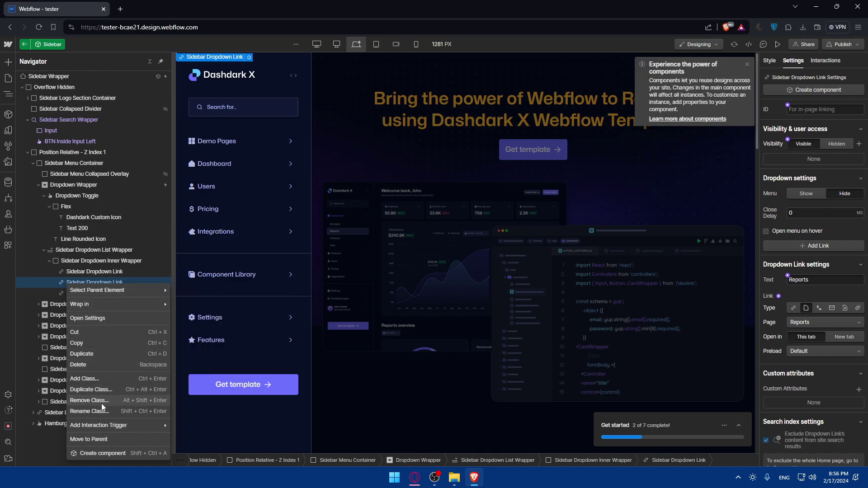
pyautogui.click(61, 281)
pyautogui.moveTo(45, 236); pyautogui.dragTo(22, 215)
pyautogui.moveTo(208, 199); pyautogui.dragTo(227, 194)
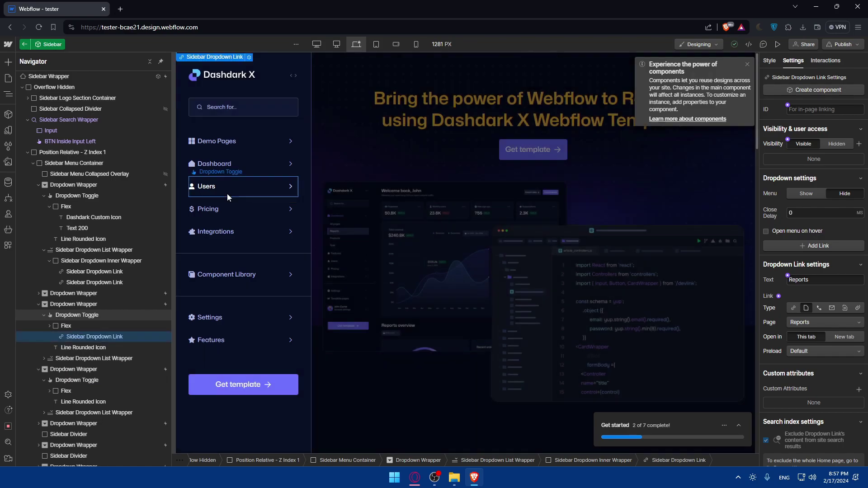
pyautogui.click(779, 44)
pyautogui.click(242, 142)
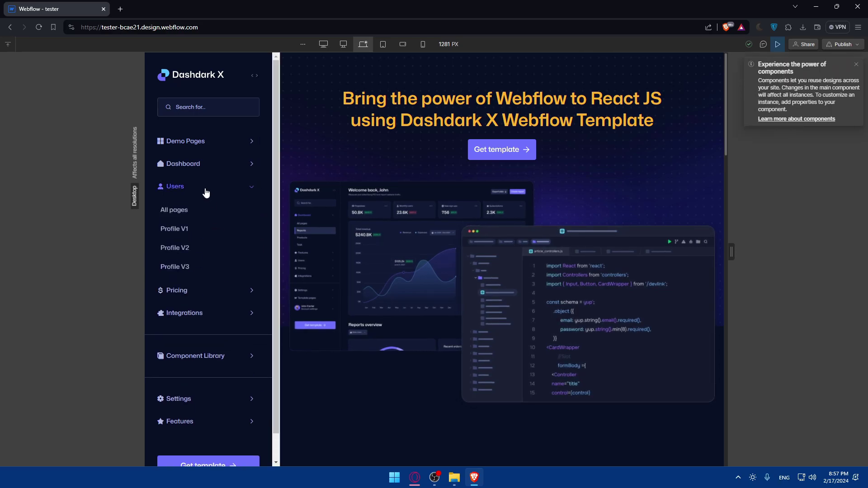
pyautogui.click(777, 45)
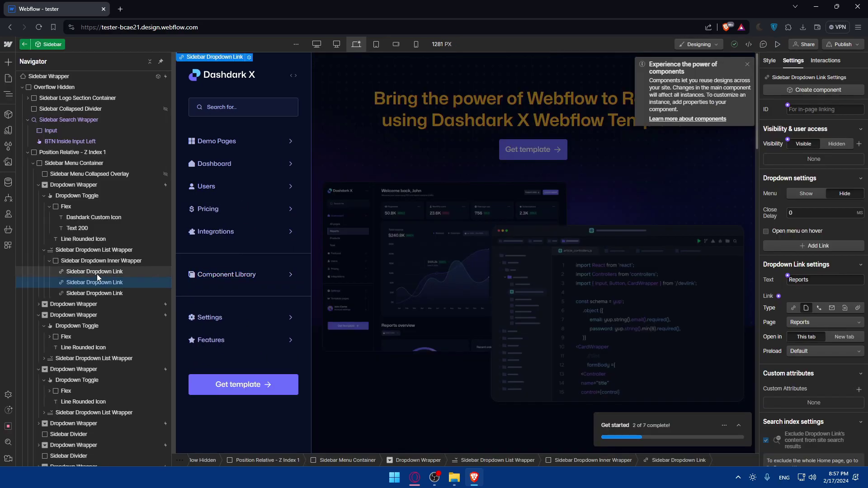
# Expand the Dashboard list wrapper, move the Pricing link into it, and preview
pyautogui.moveTo(86, 284)
pyautogui.mouseDown()
pyautogui.moveTo(96, 327)
pyautogui.moveTo(90, 290)
pyautogui.moveTo(78, 321)
pyautogui.mouseUp()
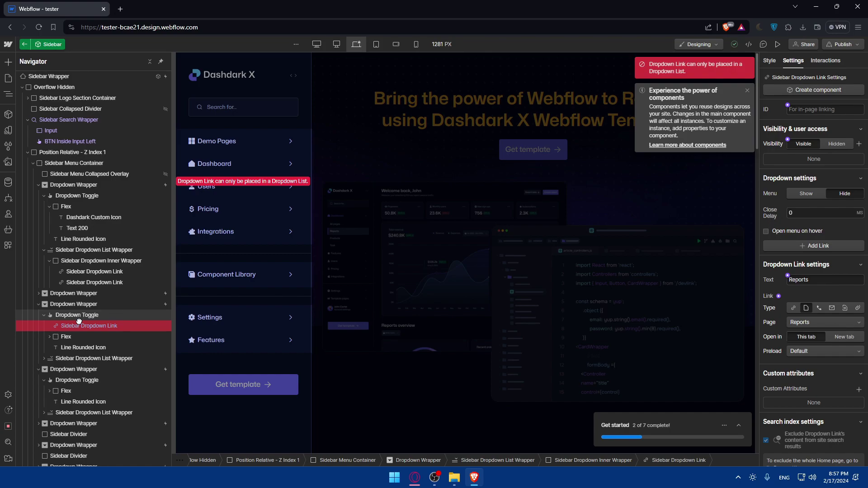
pyautogui.moveTo(79, 321); pyautogui.dragTo(86, 287)
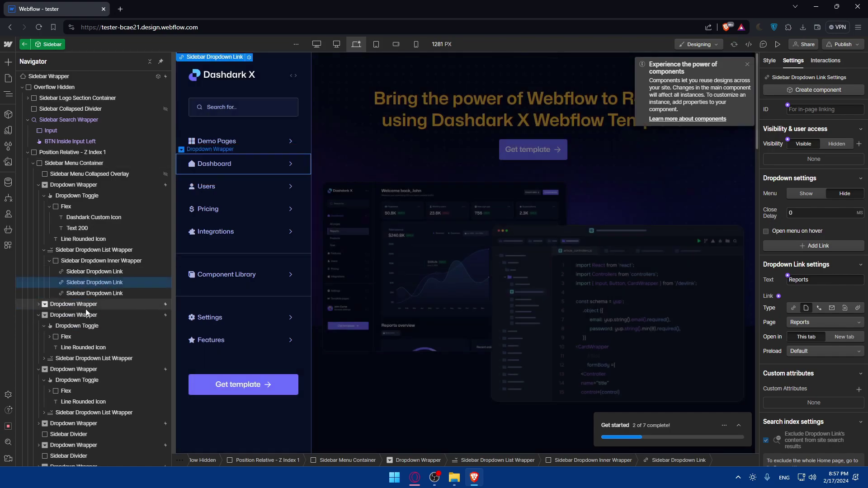
pyautogui.click(39, 304)
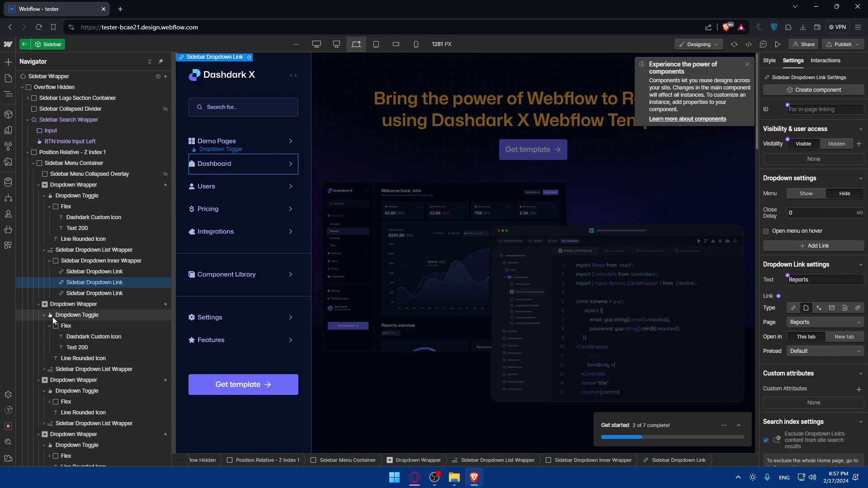
pyautogui.scroll(-2, 80, 332)
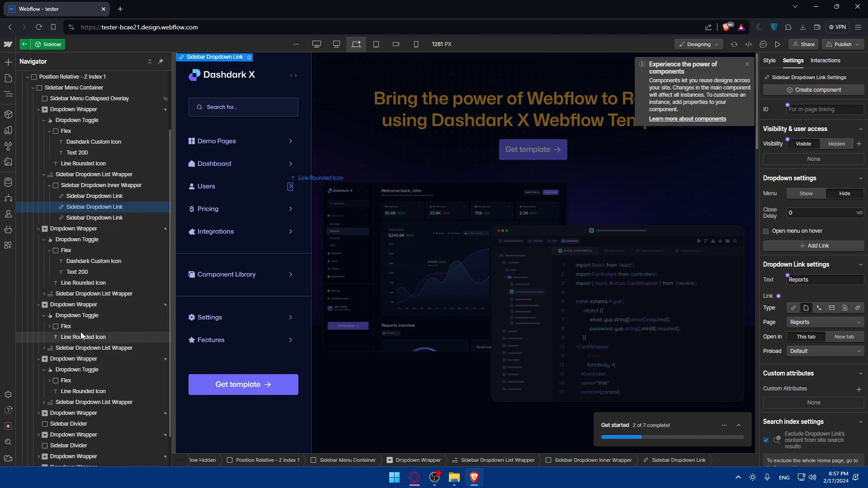
pyautogui.click(250, 163)
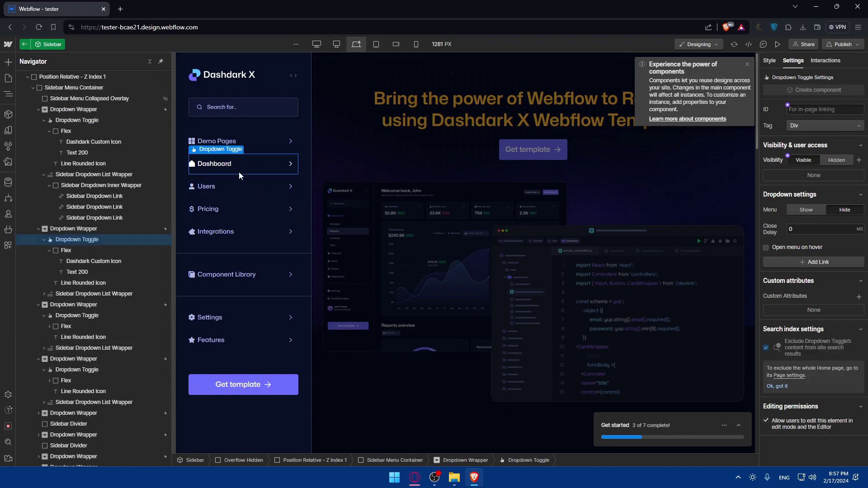
pyautogui.click(43, 240)
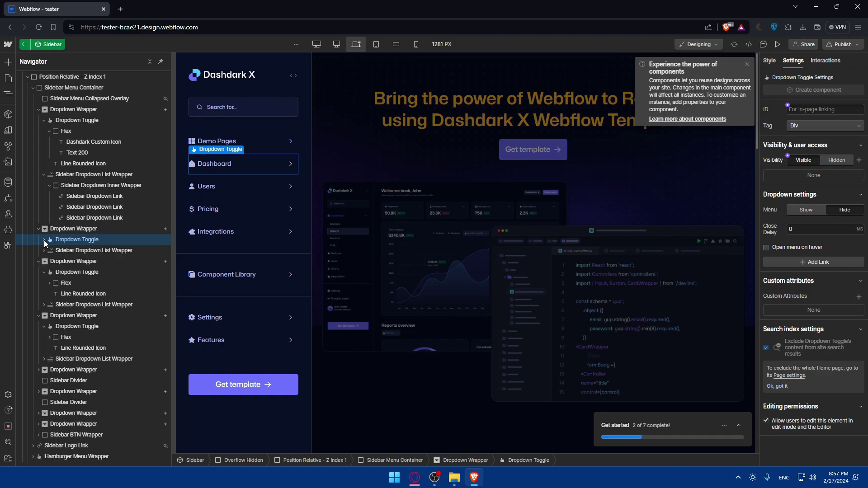
pyautogui.click(44, 250)
pyautogui.moveTo(94, 217); pyautogui.dragTo(96, 265)
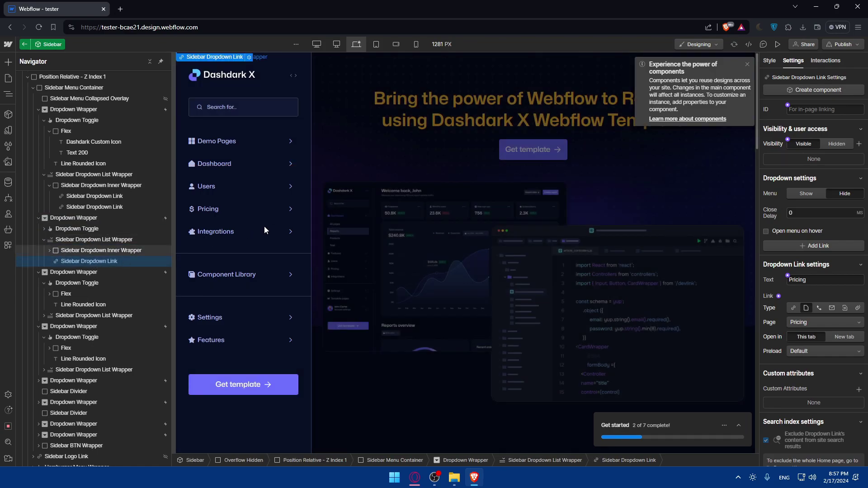
pyautogui.click(778, 44)
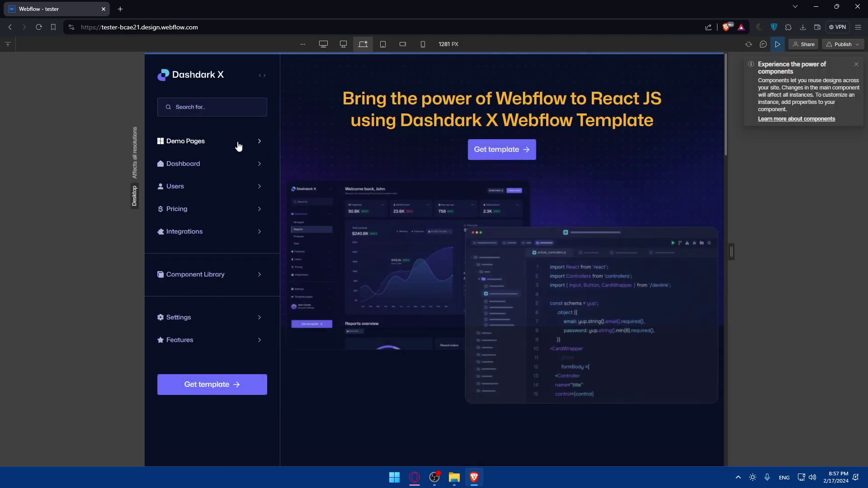
# In preview, check the Demo Pages links and confirm Dashboard lists Pricing, then exit preview
pyautogui.click(226, 142)
pyautogui.click(213, 141)
pyautogui.click(216, 164)
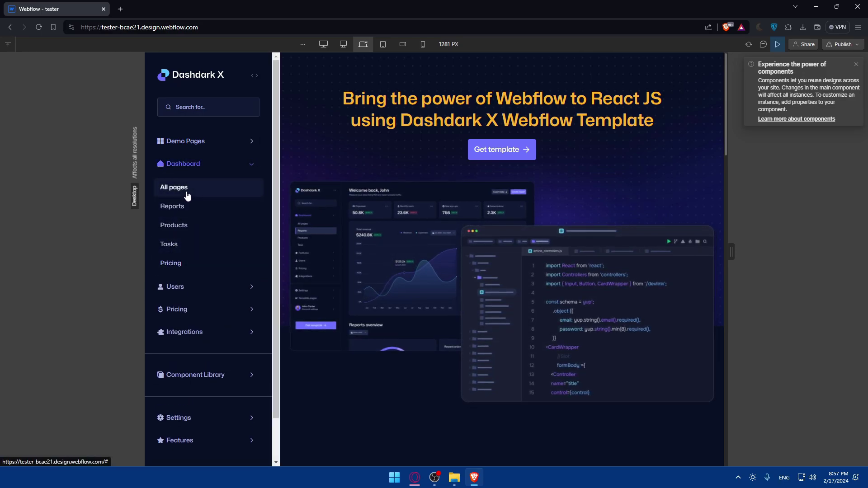
pyautogui.click(778, 45)
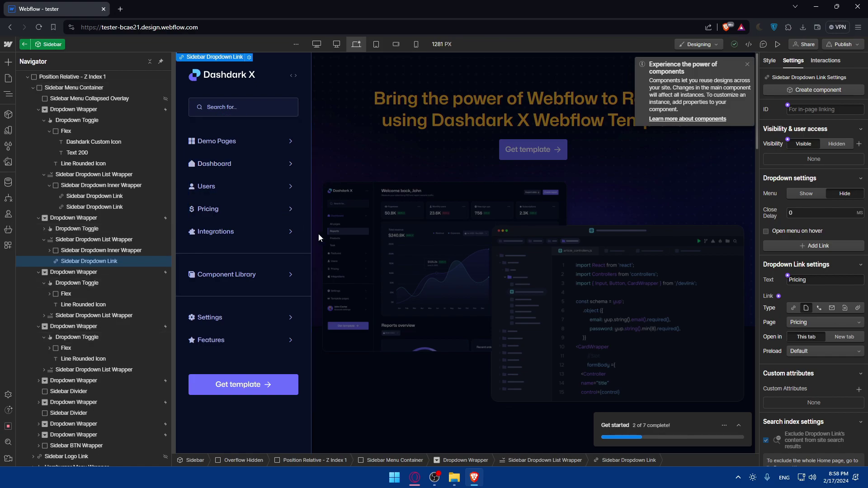
# Dismiss the 'Experience the power of components' popup with its X button
pyautogui.hotkey('ctrl', 'shift', 'p')
pyautogui.click(747, 63)
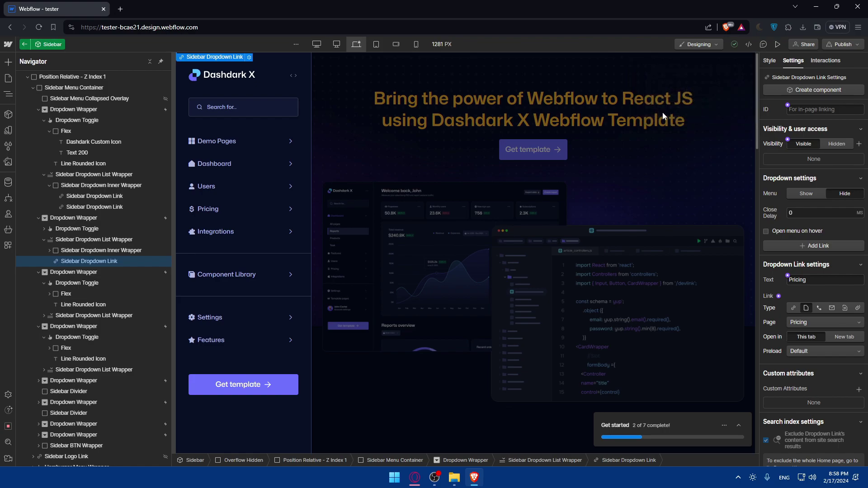